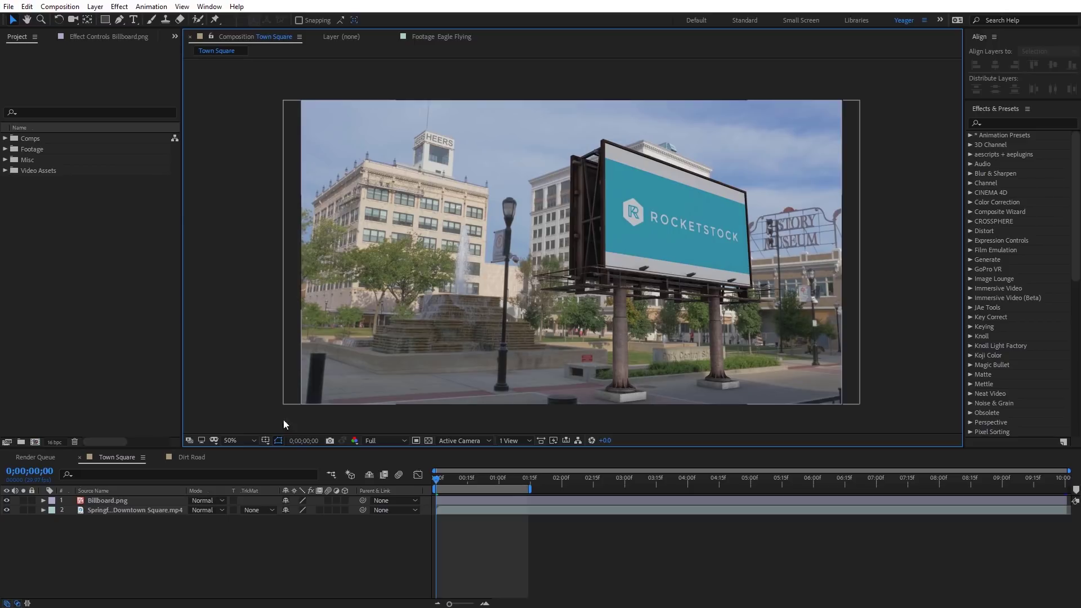
- Apply Lumetri Color to Billboard.png and lower its Basic Correction Saturation from 100 to 82
left_click(7, 500)
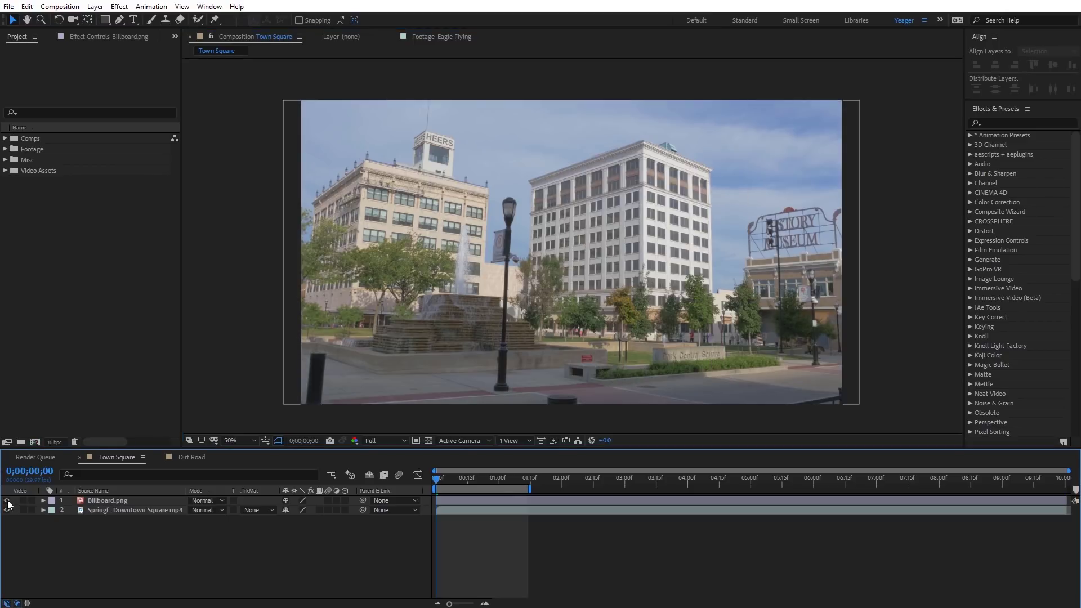
left_click(7, 501)
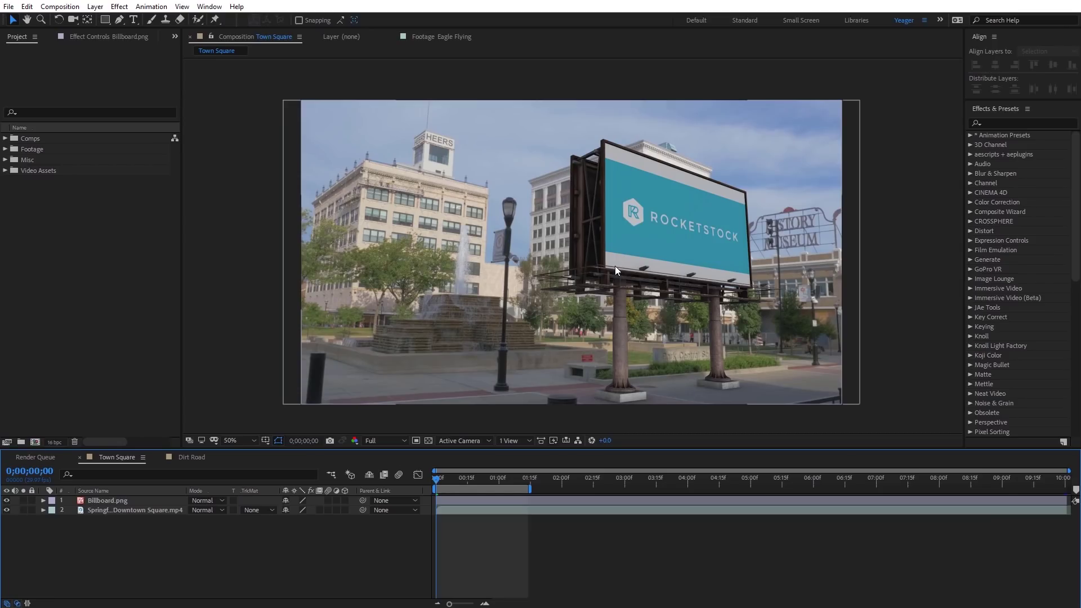
left_click(131, 500)
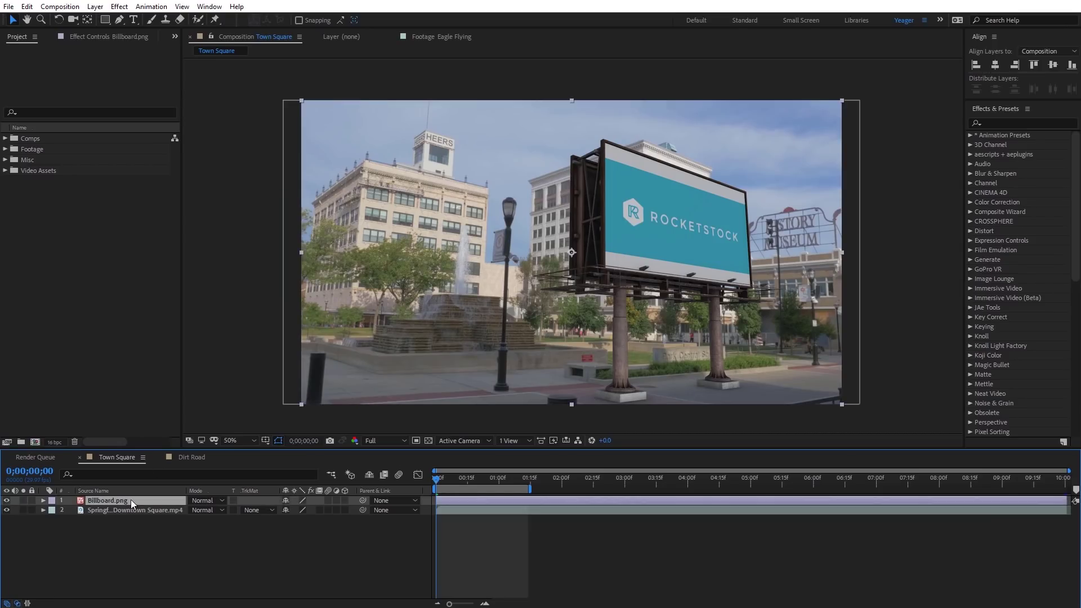
left_click(120, 6)
mouse_move(191, 32)
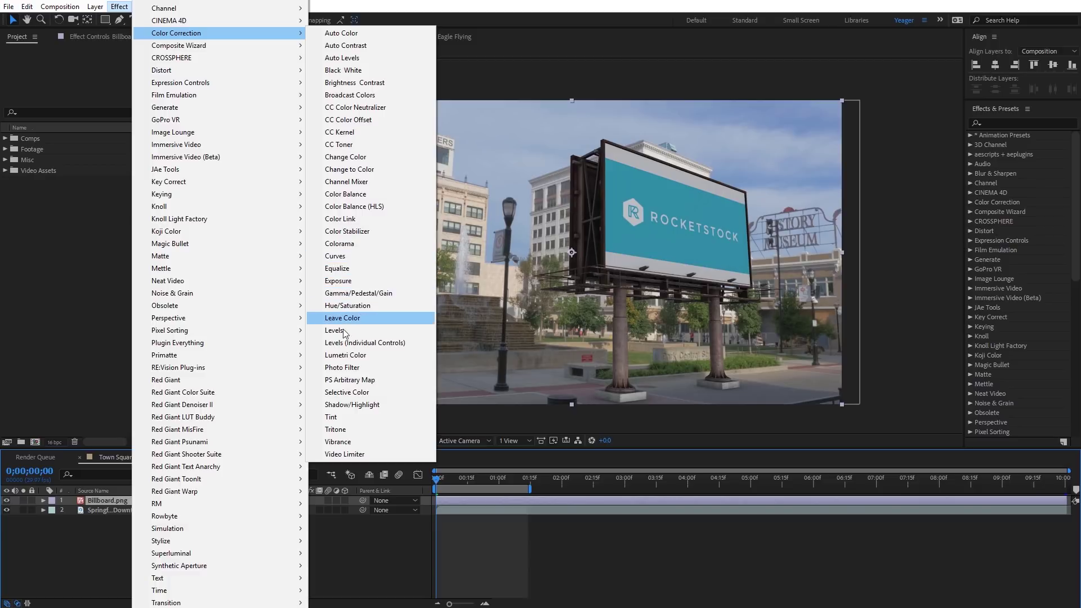
left_click(344, 356)
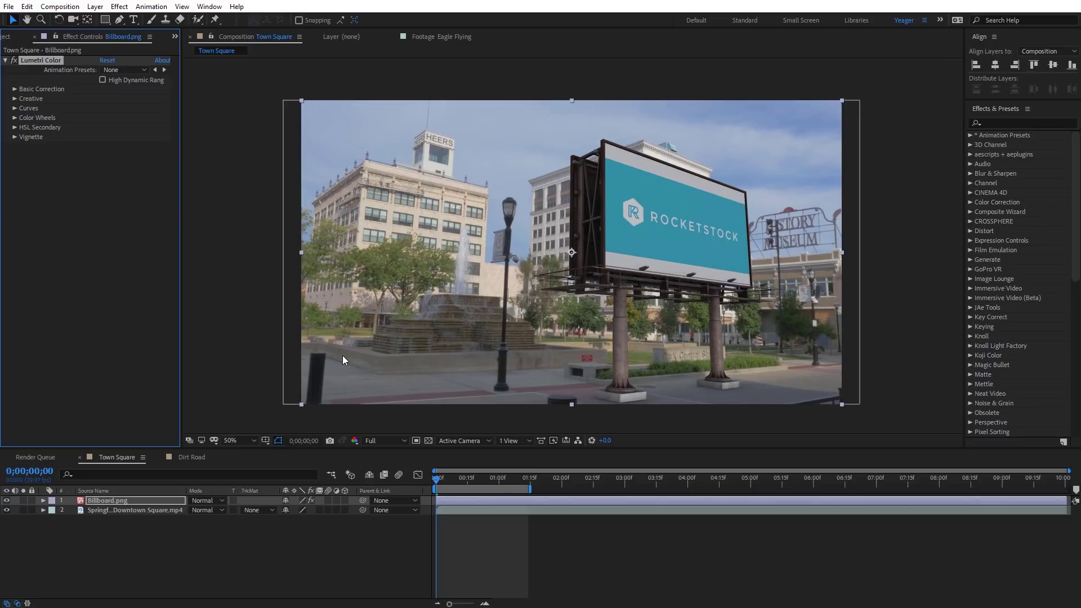
left_click(15, 89)
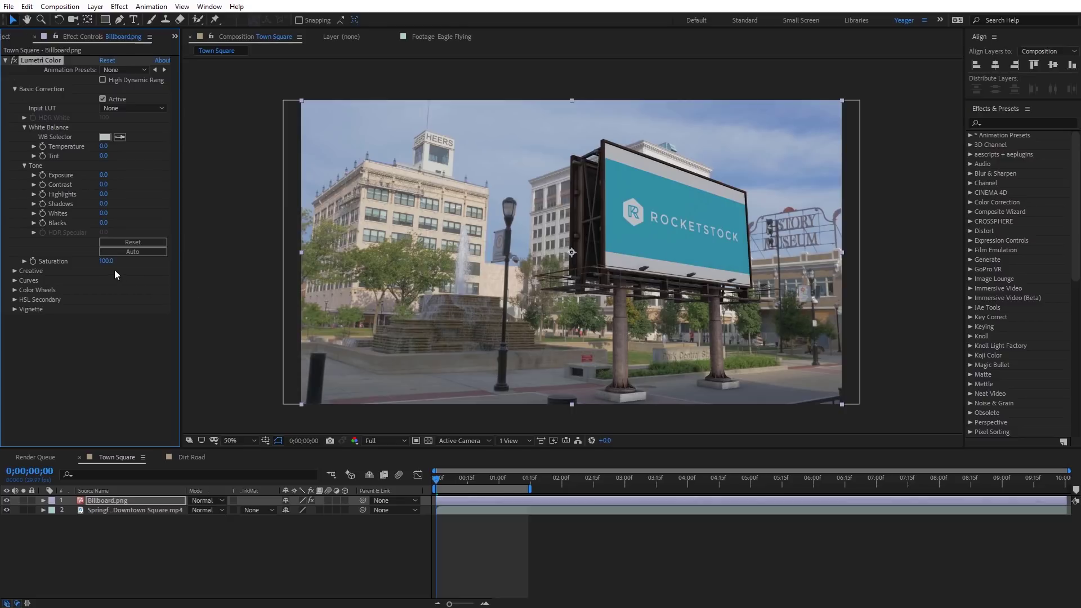
left_click_drag(105, 261, 95, 264)
- At 200% zoom on the billboard, set Lumetri's Creative Sharpen to -10 to soften it
key("period")
key("period")
key("period")
key("period")
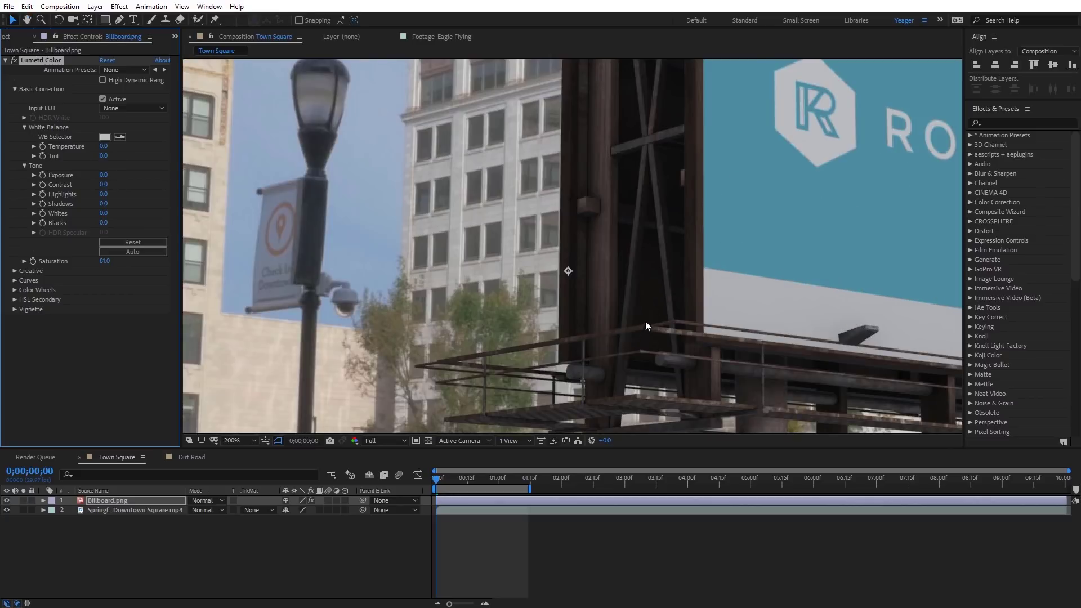
key("h")
left_click_drag(669, 304, 501, 212)
key("v")
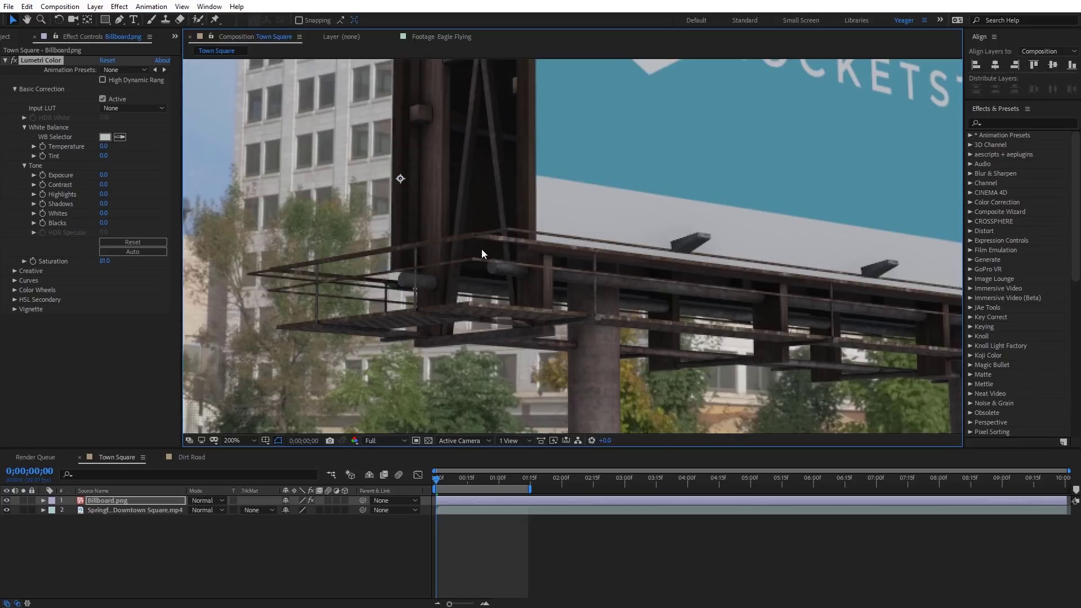
left_click(14, 271)
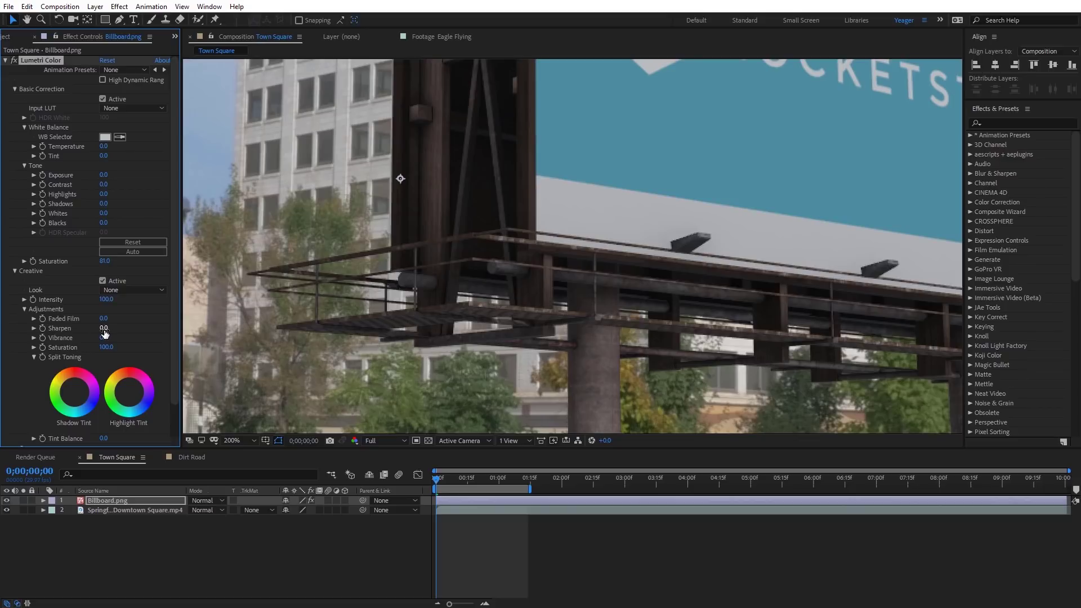
mouse_move(103, 328)
left_mouse_down()
mouse_move(78, 337)
mouse_move(100, 332)
left_mouse_up()
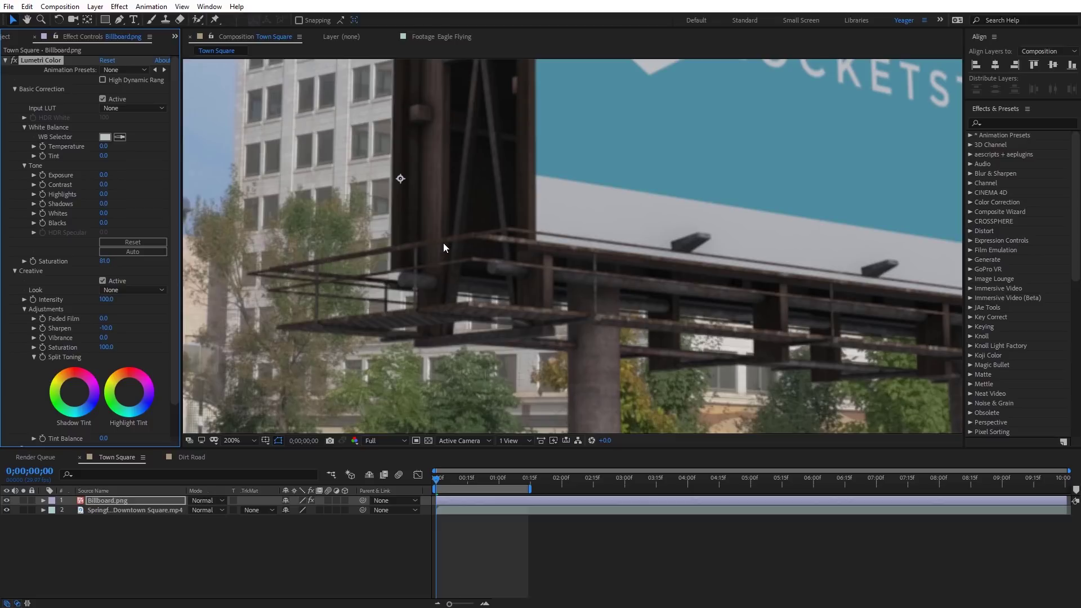
scroll(478, 233, "down", 4)
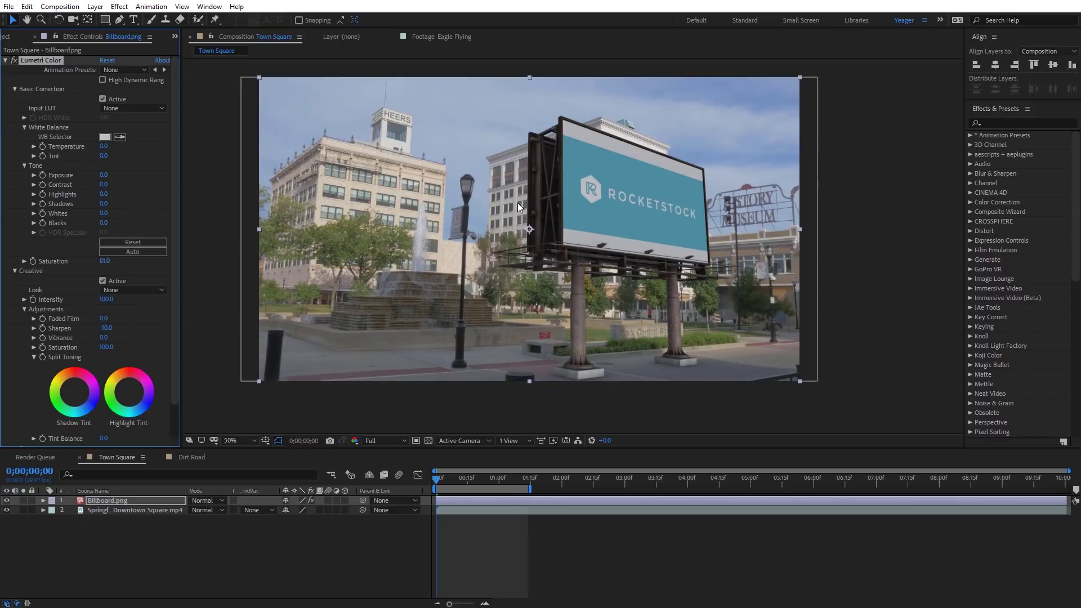
- Add a Noise effect to the billboard with Amount of Noise set to 3.0%
left_click(119, 7)
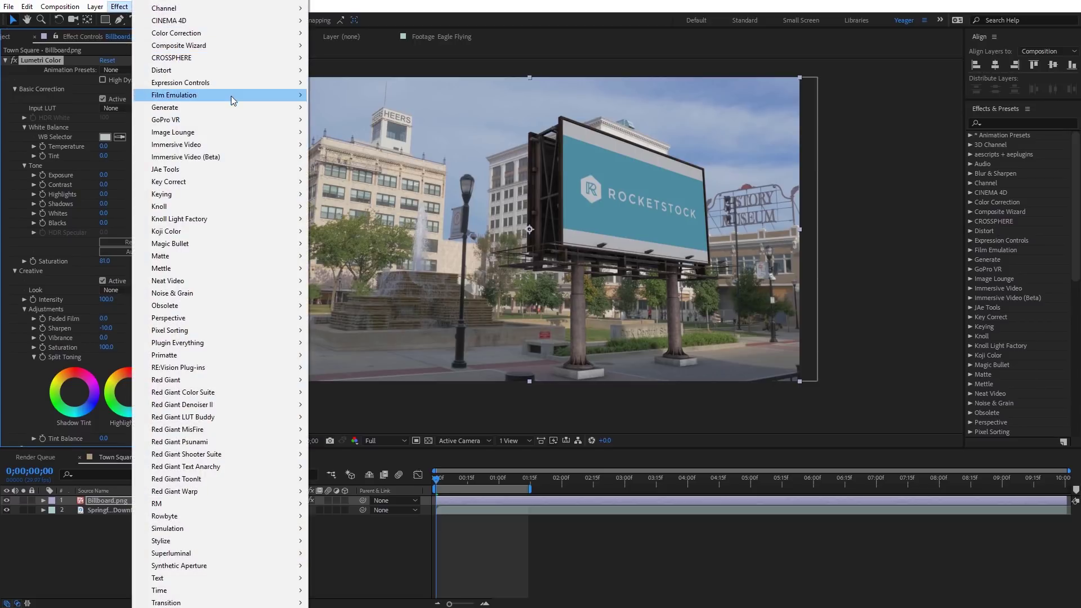
mouse_move(228, 295)
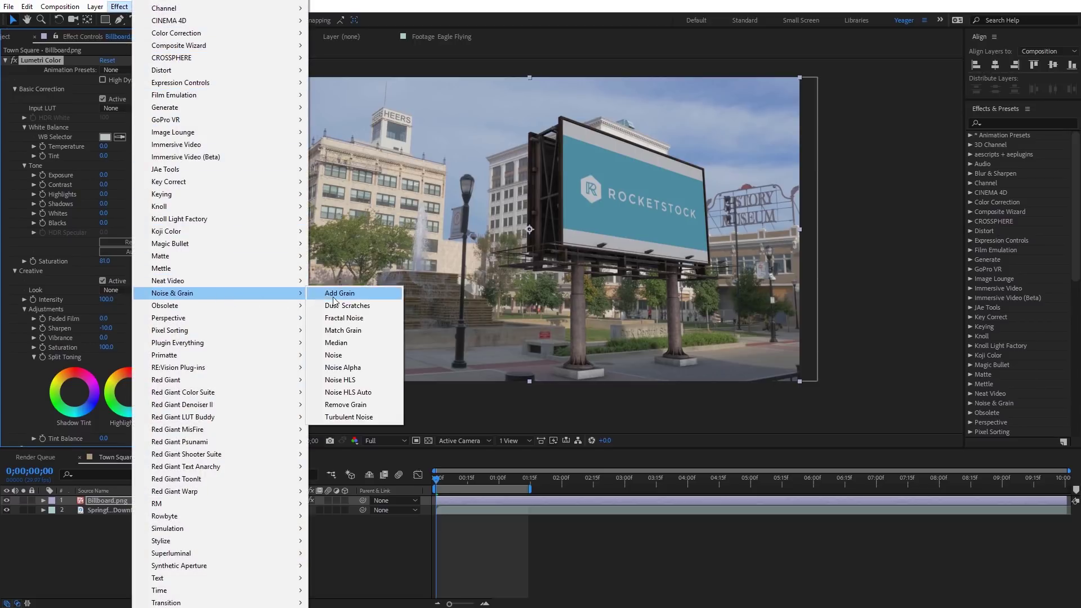
left_click(342, 356)
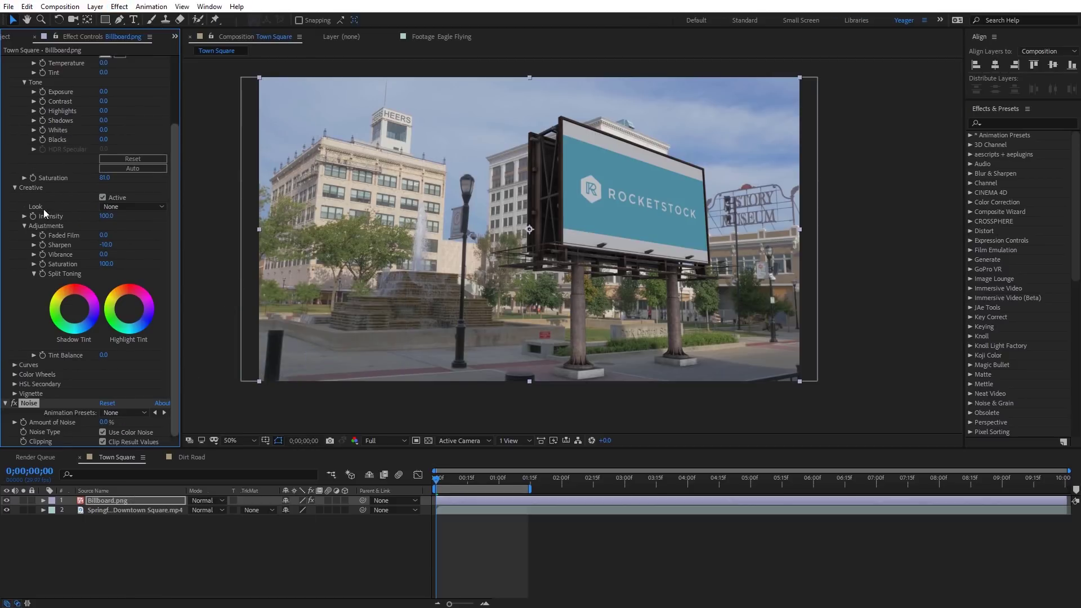
scroll(25, 86, "up", 3)
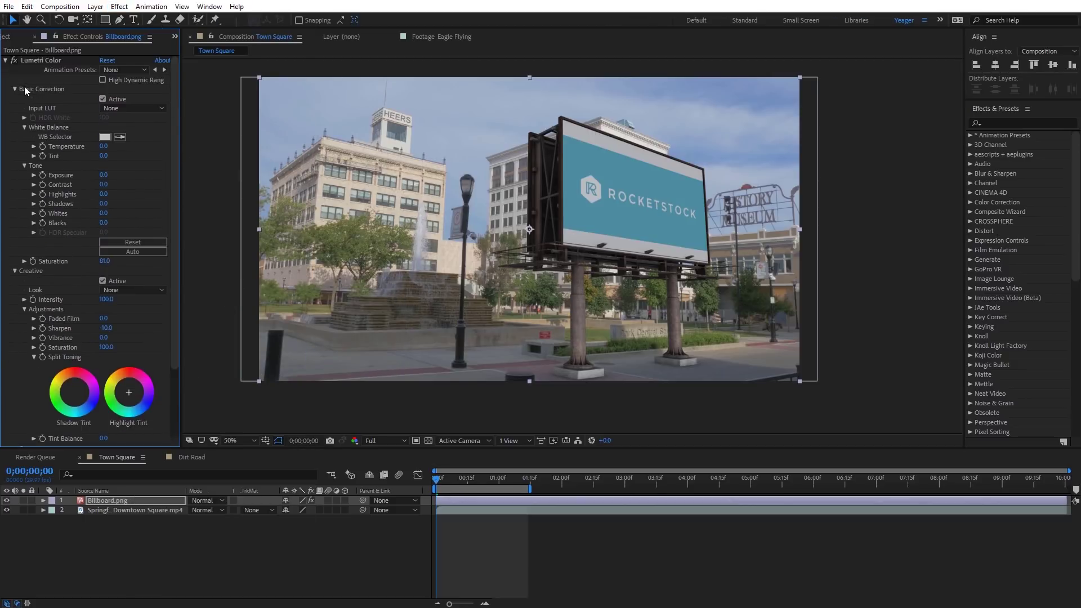
left_click(6, 60)
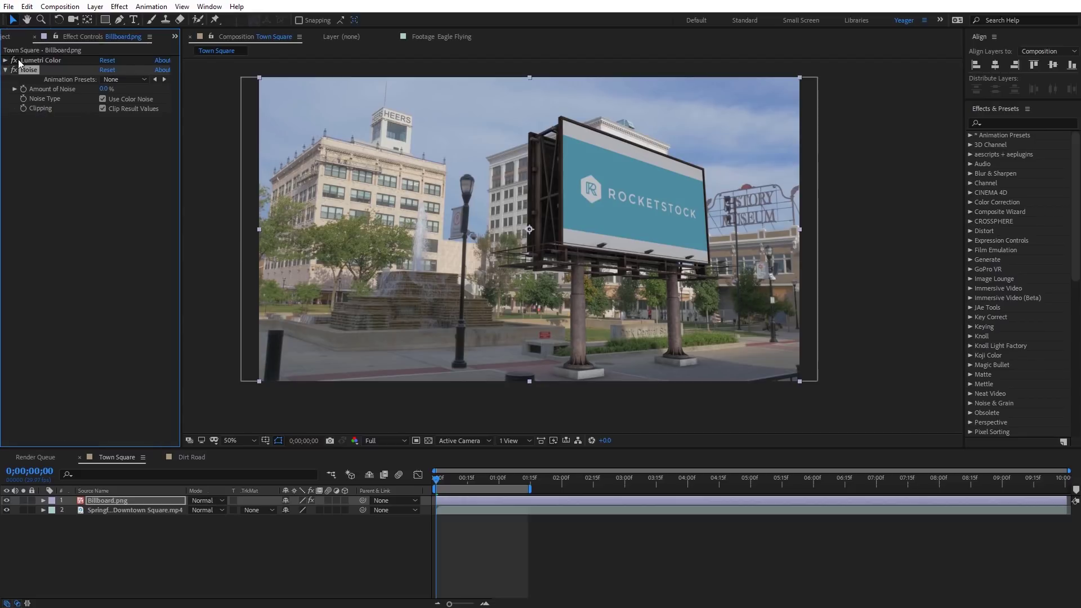
left_click(105, 89)
type("3")
key("Return")
- Zoom in on the billboard's edge and preview the comp to inspect the grain
key("h")
key("period")
key("period")
key("period")
key("period")
key("period")
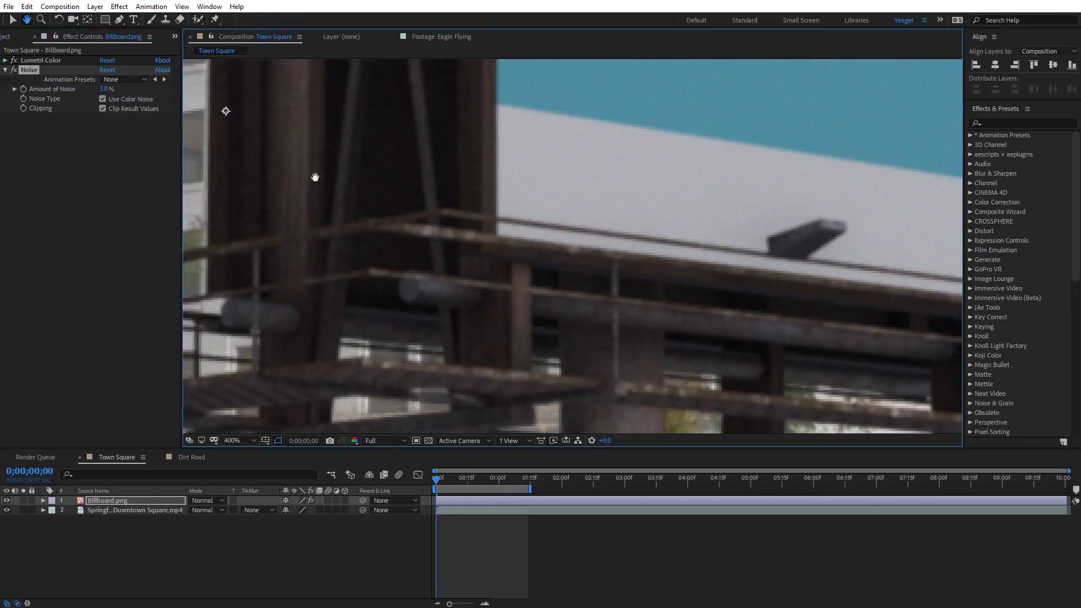
left_click_drag(338, 186, 602, 275)
key("v")
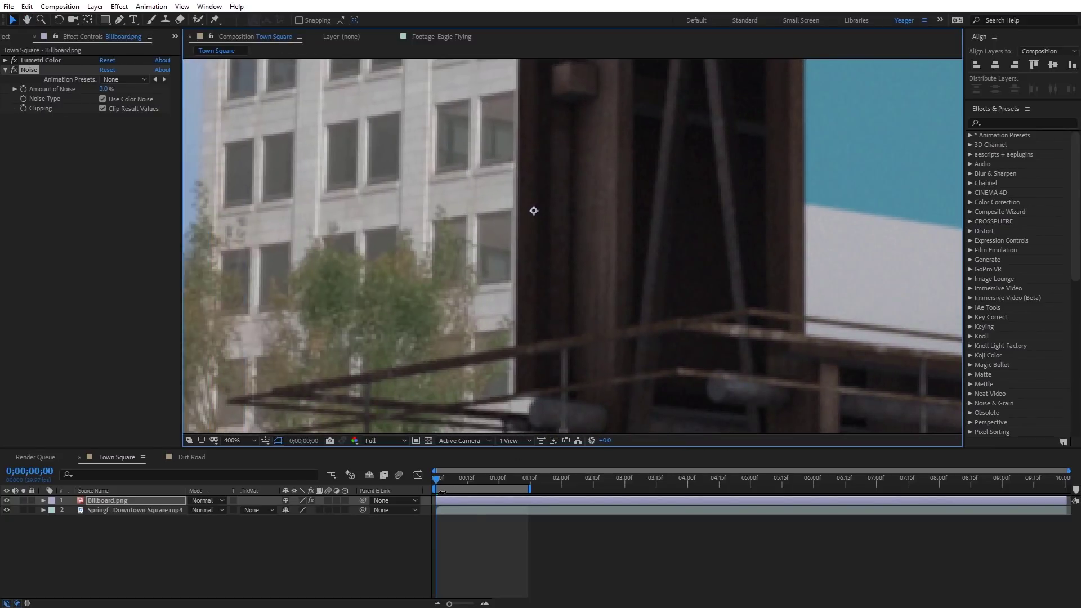
left_click(439, 483)
key("space")
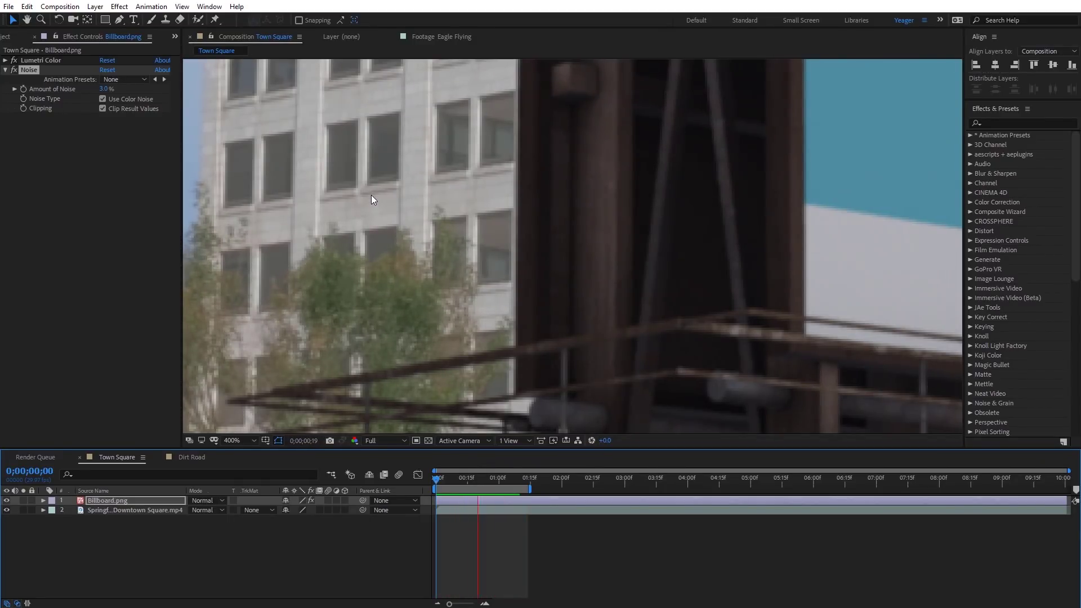
key("period")
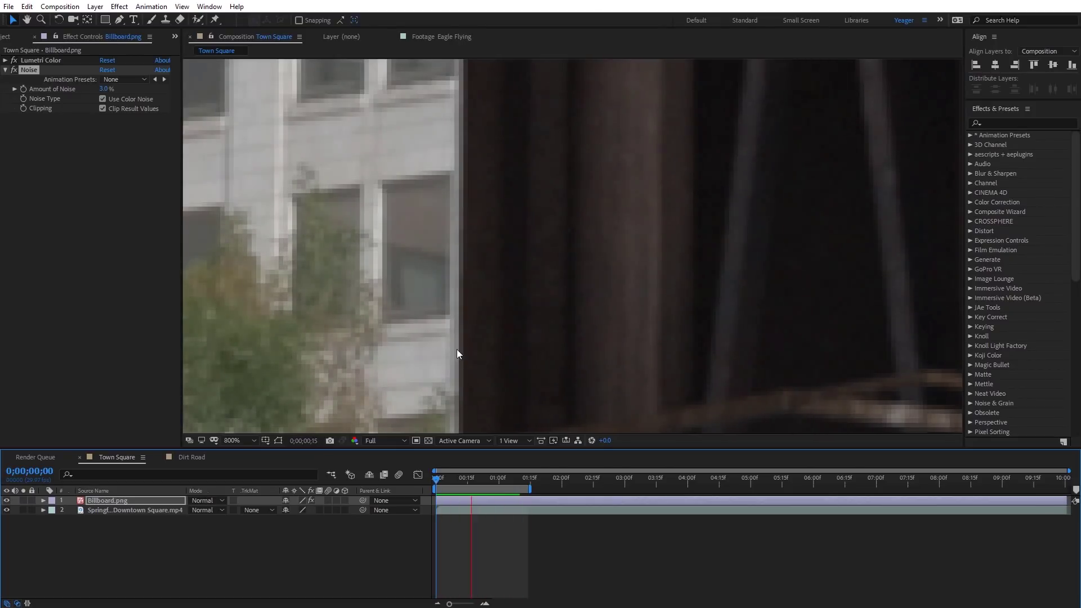
key("space")
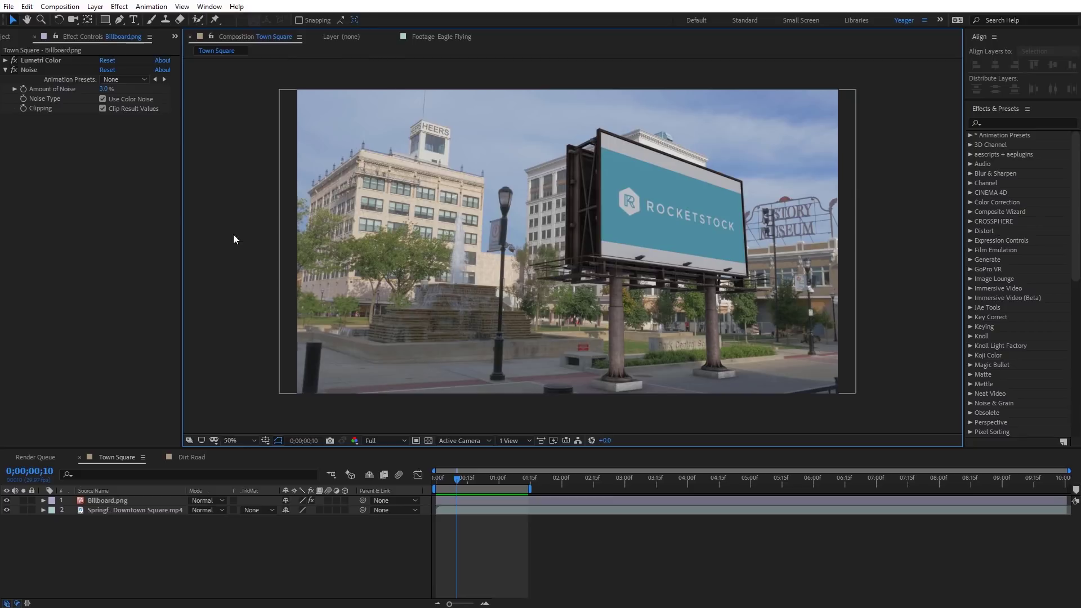
- Create a new adjustment layer below Billboard.png and hide the billboard
right_click(213, 207)
mouse_move(238, 216)
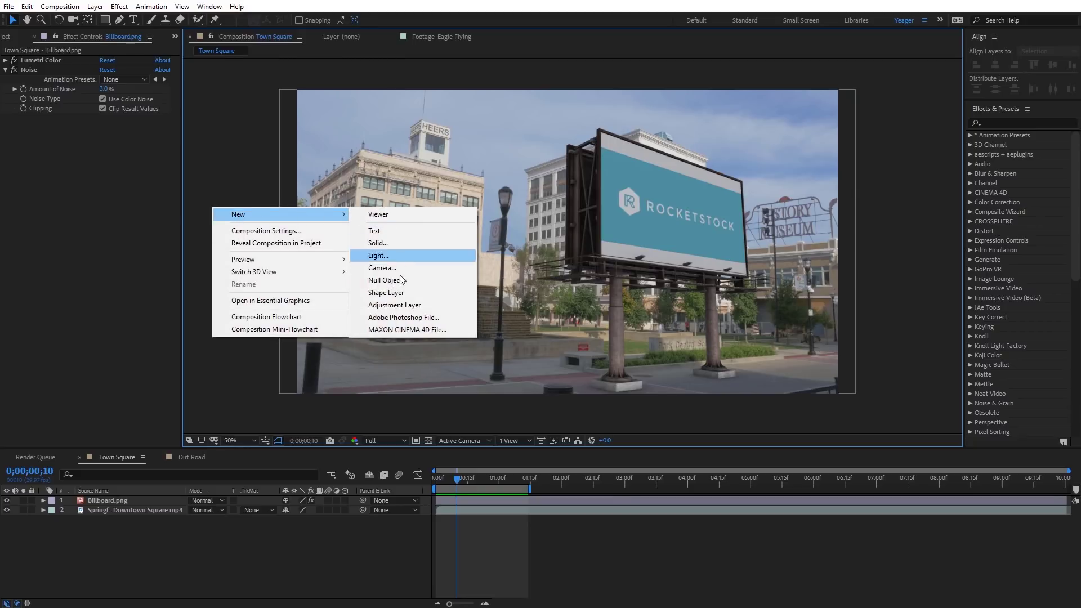
left_click(394, 306)
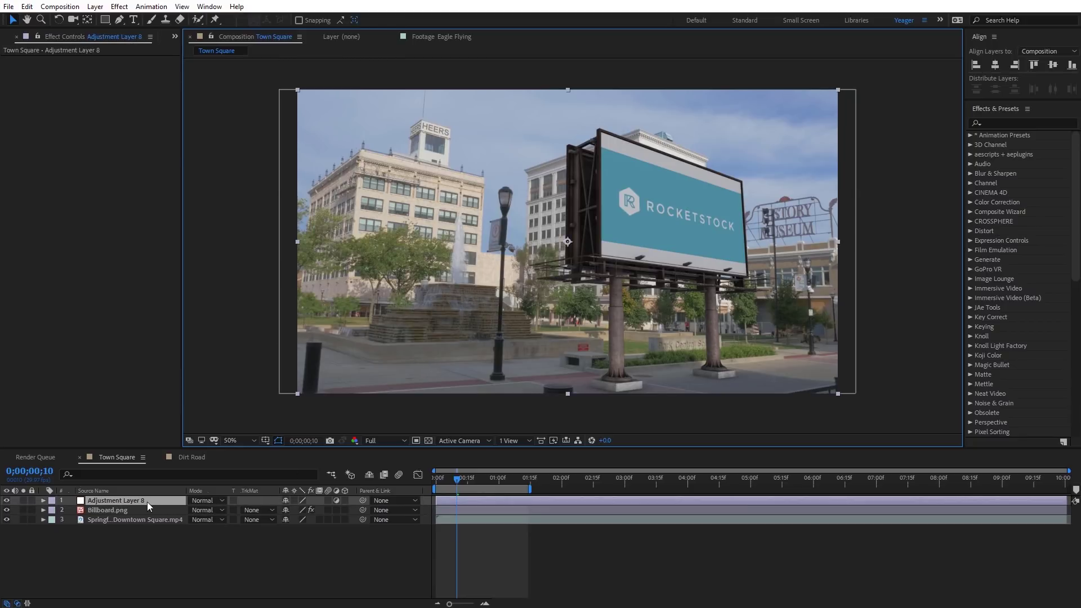
left_click_drag(117, 501, 120, 512)
left_click(7, 501)
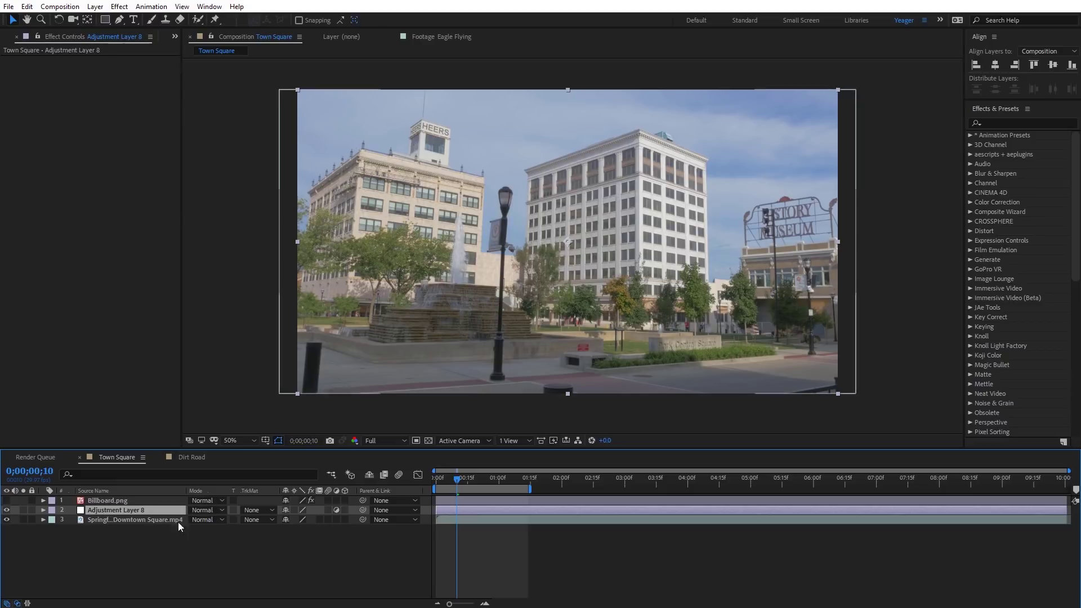
- Give the adjustment layer Fast Box Blur radius 33 with Repeat Edge Pixels, then show the billboard again
left_click(1006, 123)
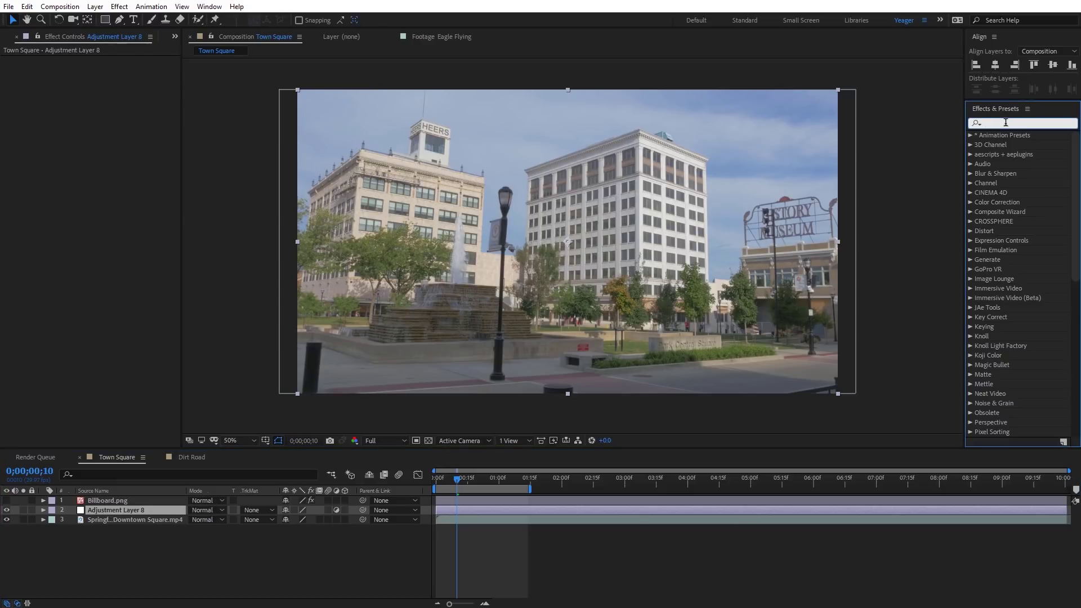
type("fast box blur")
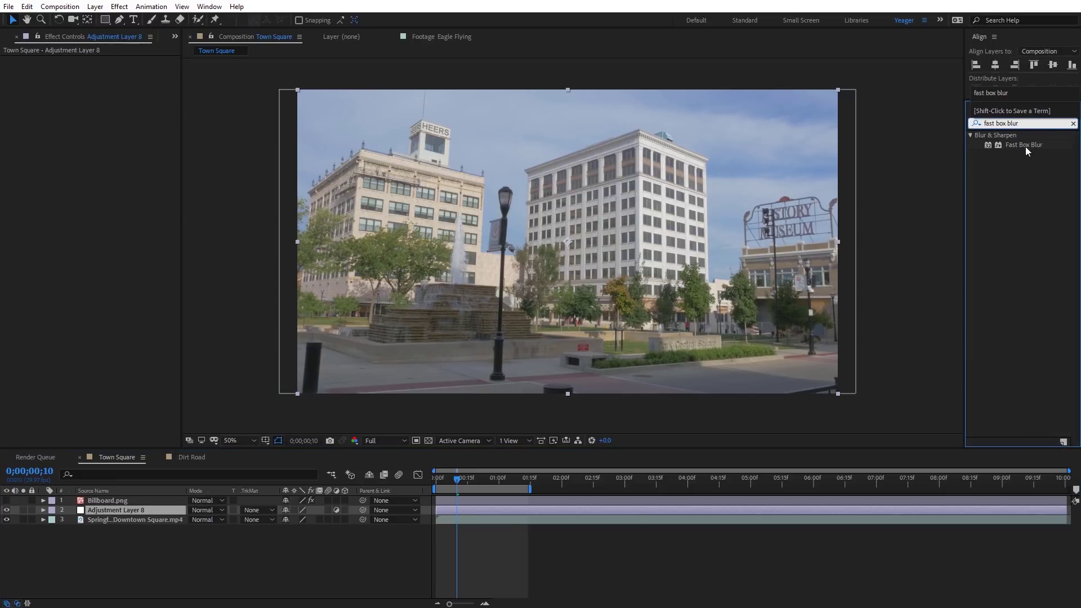
left_click_drag(1027, 145, 134, 509)
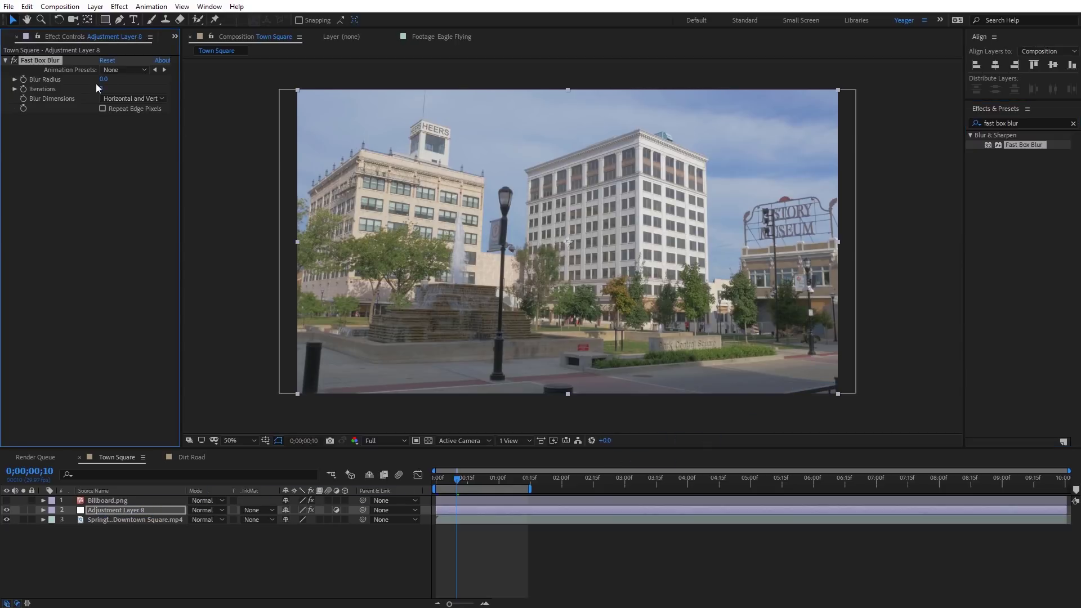
left_click_drag(103, 79, 129, 86)
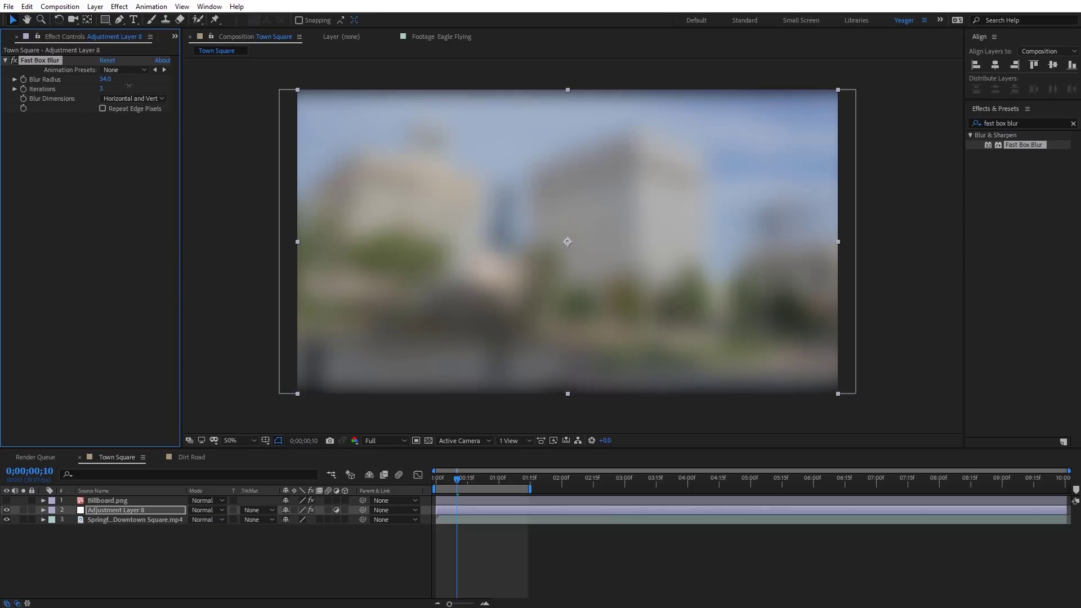
left_click(102, 109)
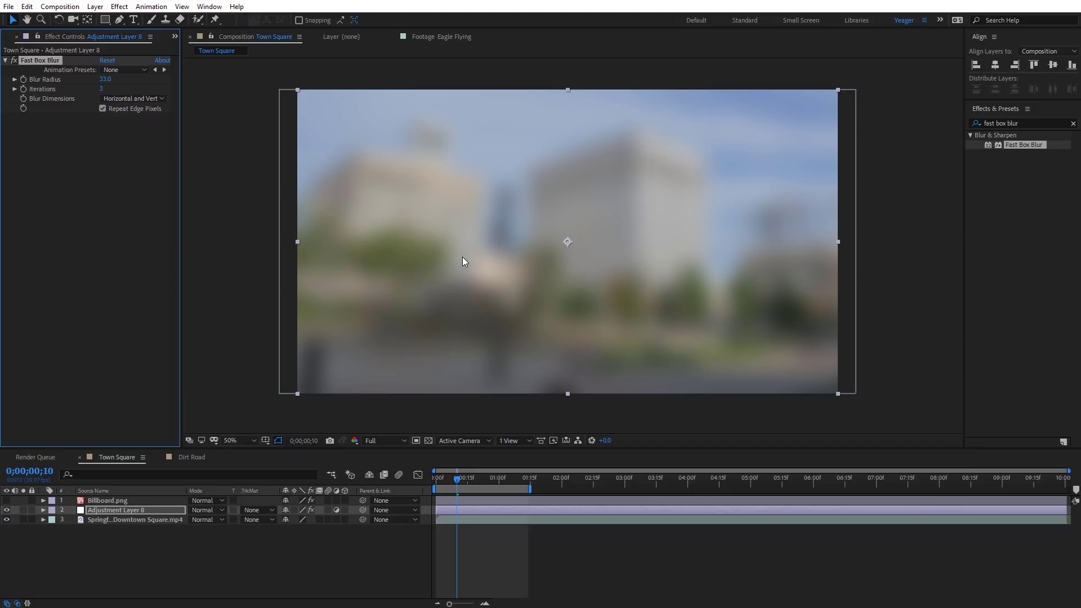
left_click(109, 501)
left_click(6, 500)
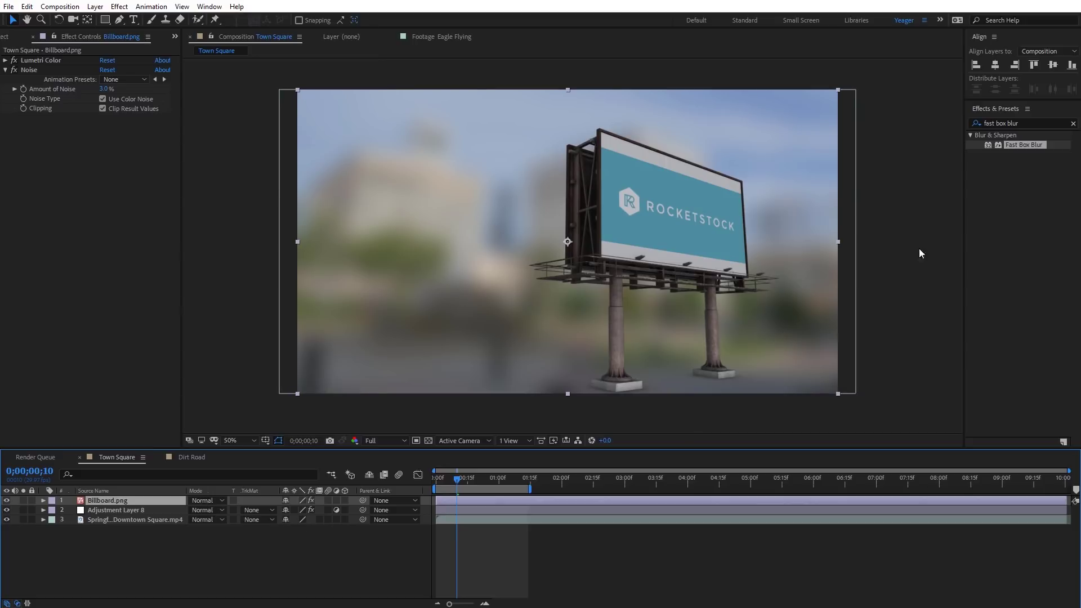
- Apply Tint to the billboard, mapping black to a sampled scene grey and white to light sky blue
left_click(977, 122)
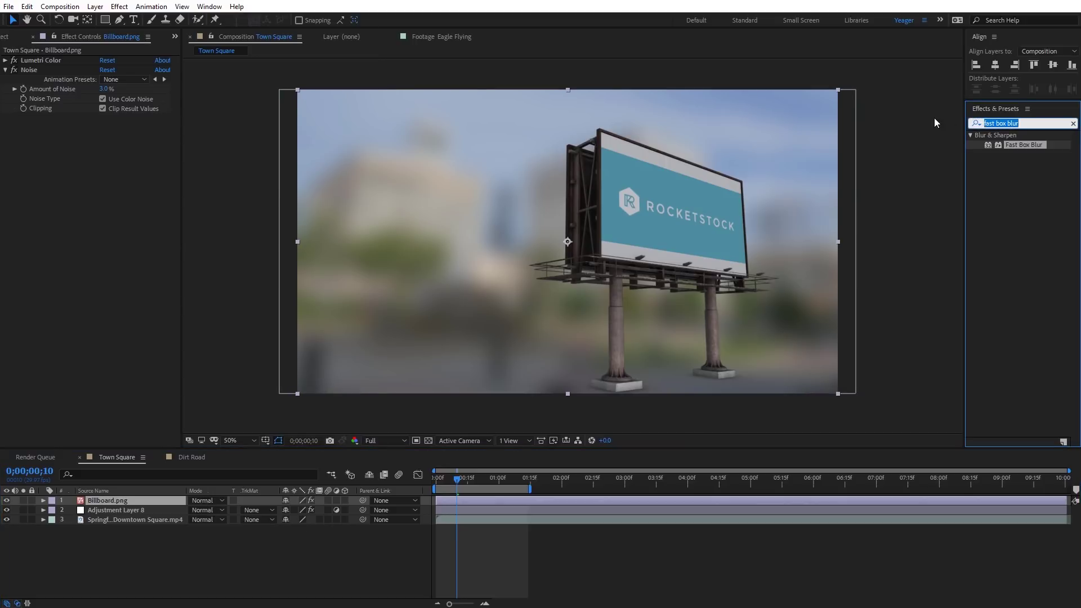
type("tint")
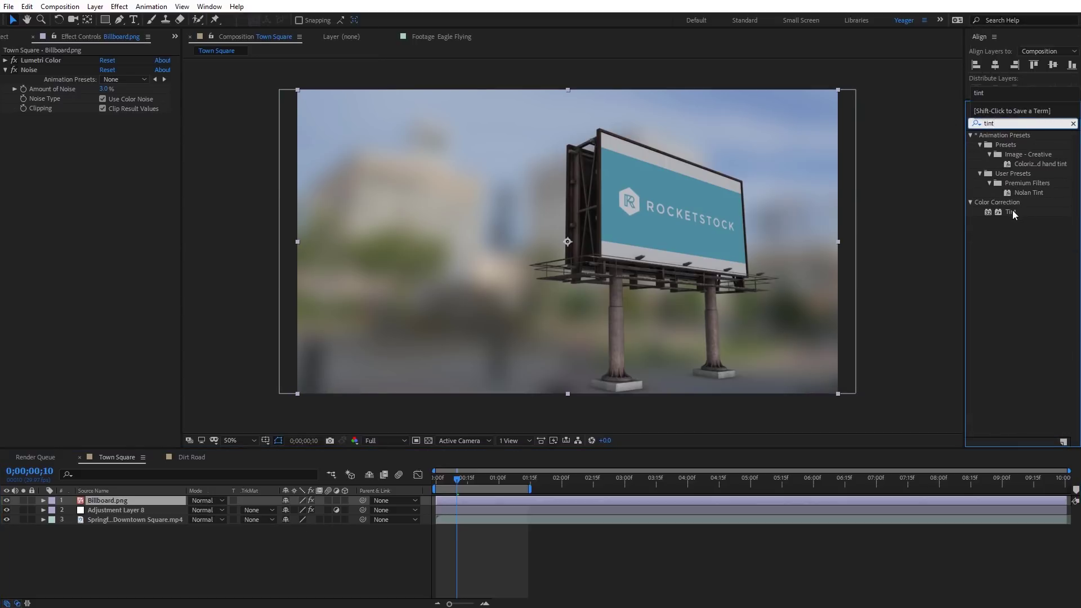
left_click_drag(1013, 211, 667, 218)
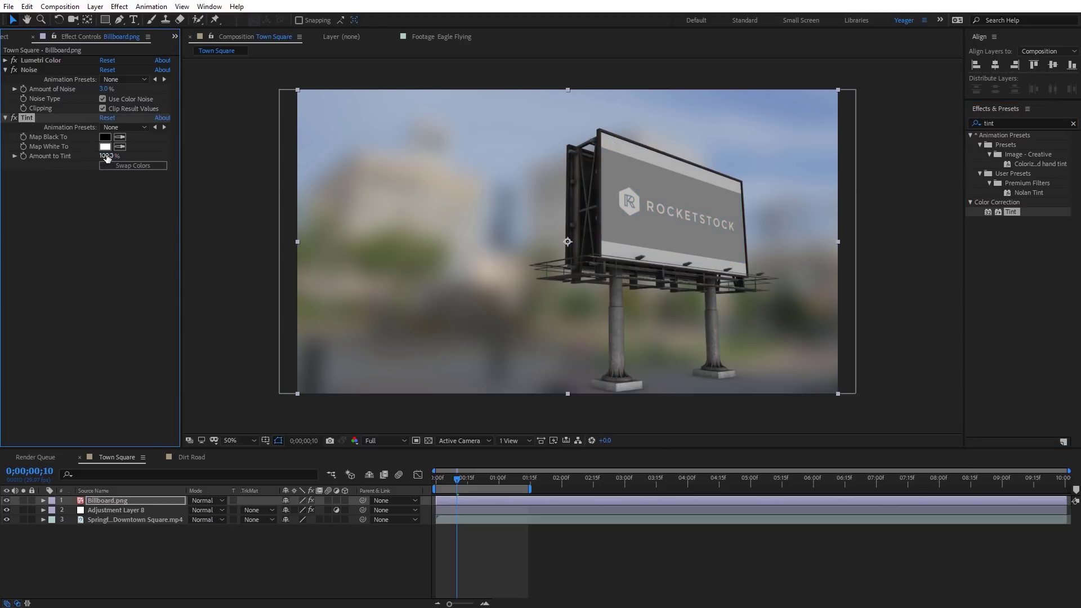
left_click_drag(107, 156, 30, 159)
left_click(120, 137)
left_click(471, 298)
left_click(119, 146)
left_click(497, 166)
- Hide the blurring adjustment layer and set the billboard's Amount to Tint to about 29%
left_click(7, 510)
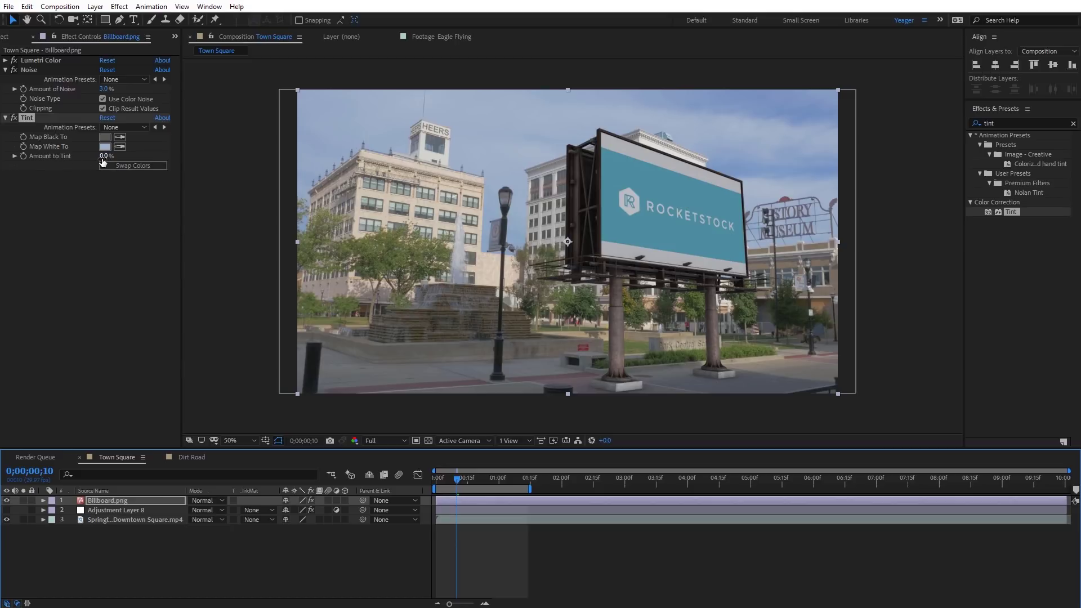
left_click_drag(103, 155, 124, 156)
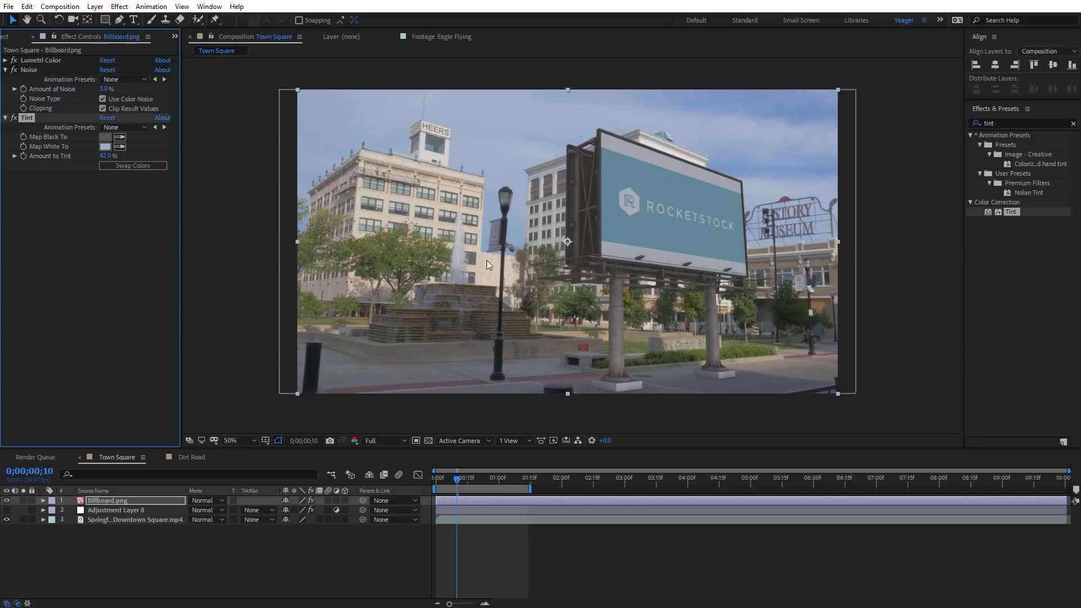
left_click_drag(105, 156, 102, 161)
left_click(14, 119)
left_click(14, 120)
left_click(15, 119)
left_click(14, 119)
- Add the Eagle Flying clip to Town Square and bring the eagle into view at the first frame
left_click(10, 38)
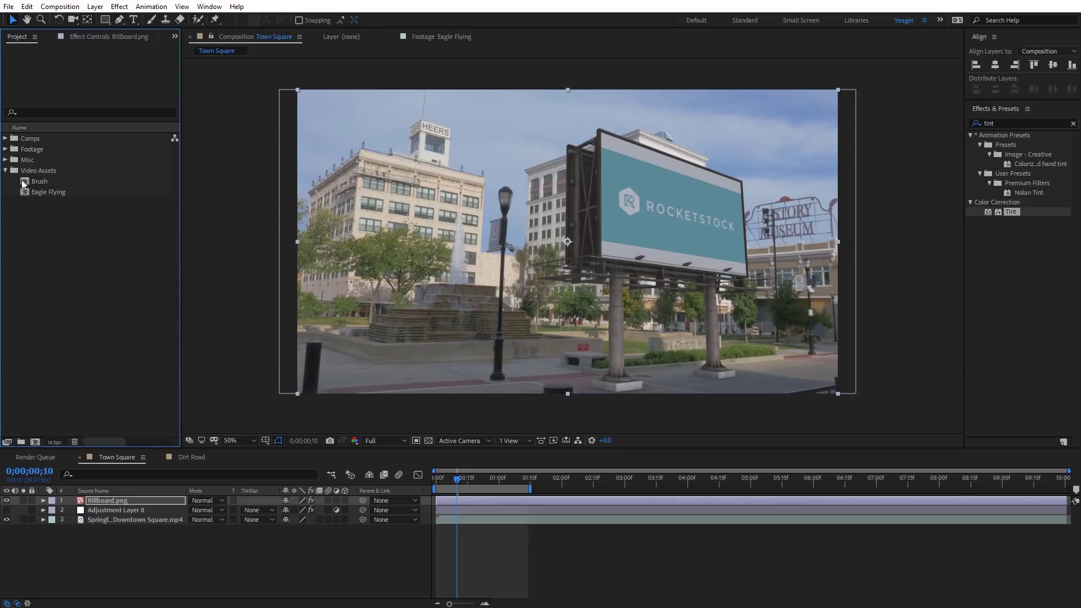
left_click_drag(40, 192, 135, 501)
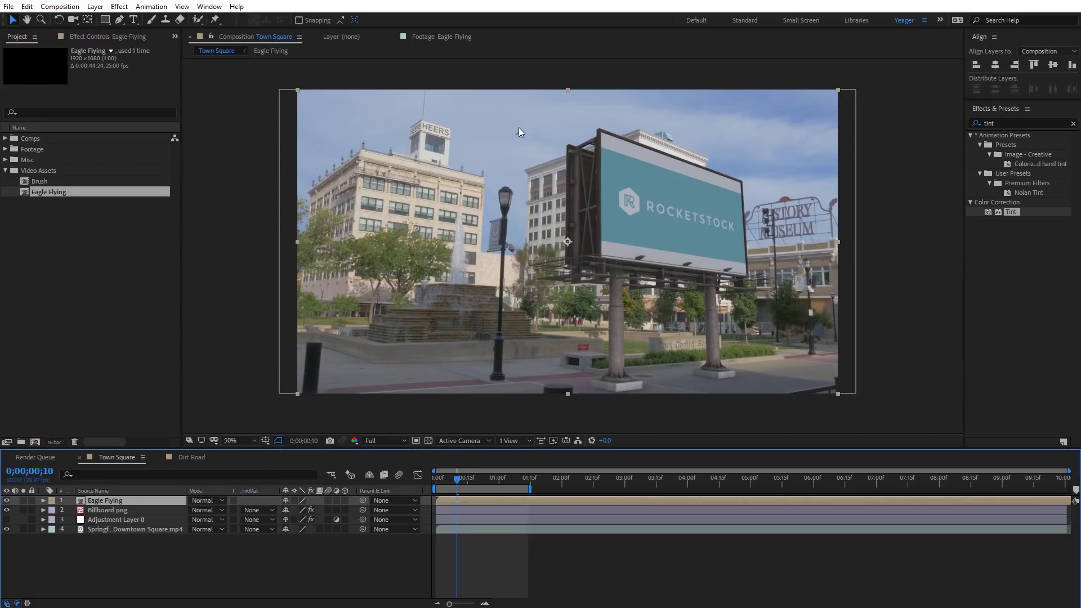
key("h")
left_click_drag(519, 168, 526, 186)
scroll(526, 185, "up", 6)
left_click_drag(428, 152, 580, 386)
left_click_drag(380, 99, 445, 246)
key("v")
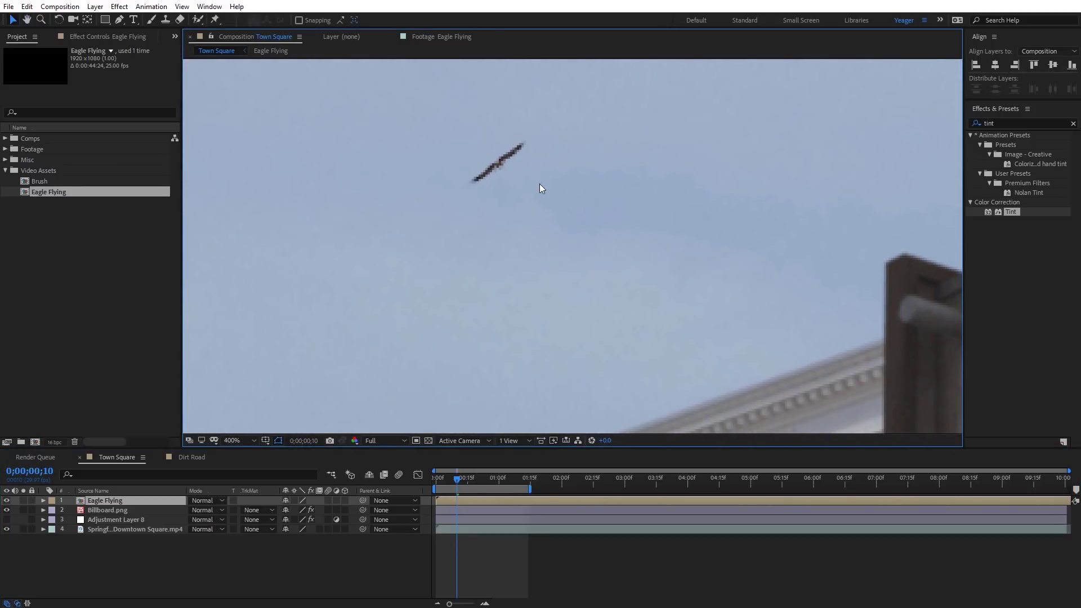
scroll(540, 188, "down", 4)
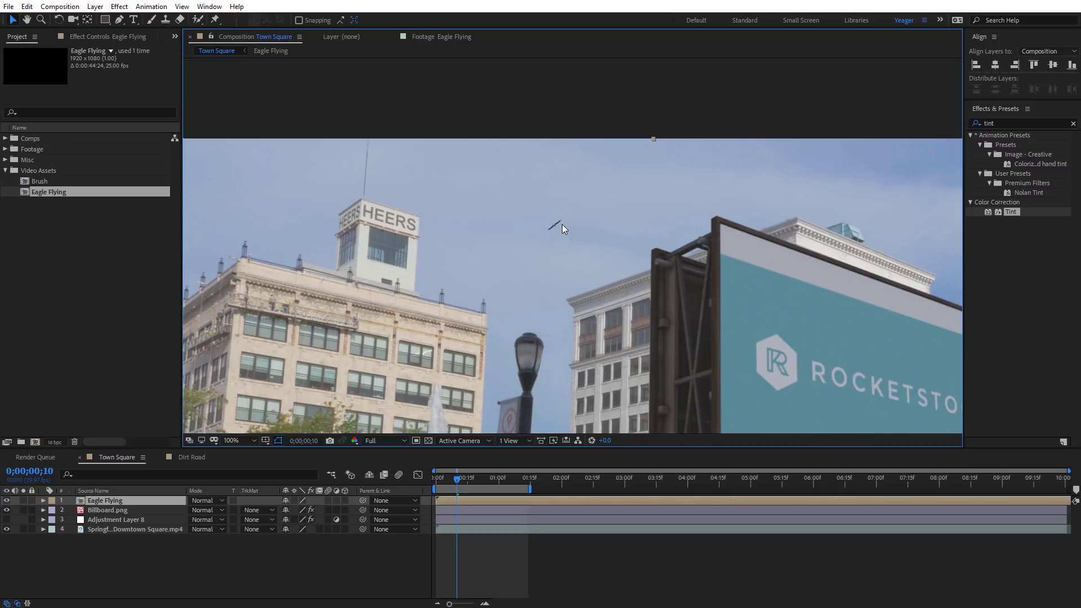
scroll(560, 224, "up", 2)
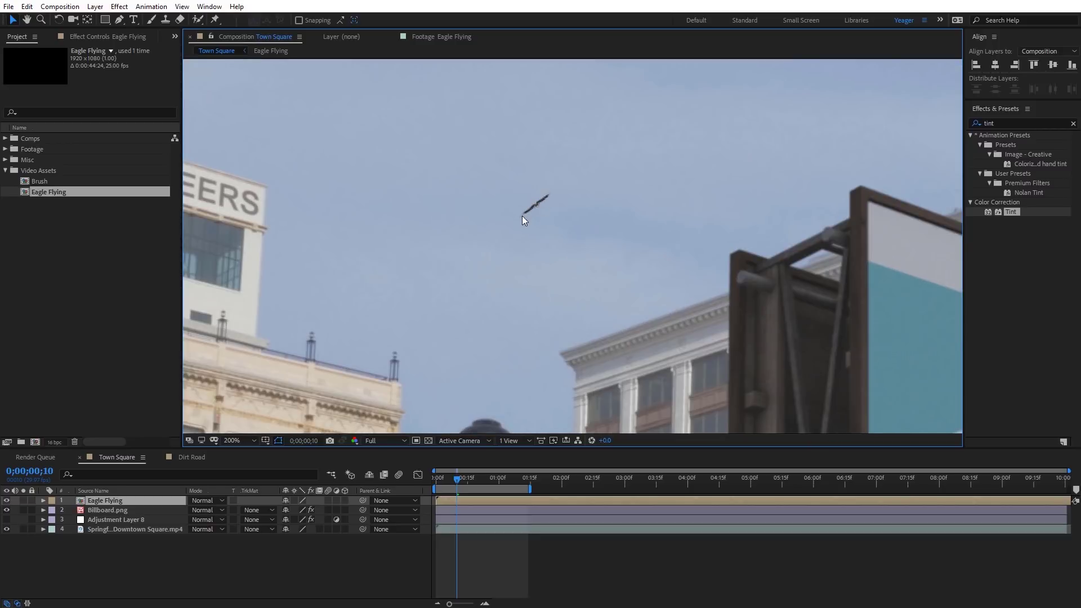
left_click_drag(456, 479, 424, 488)
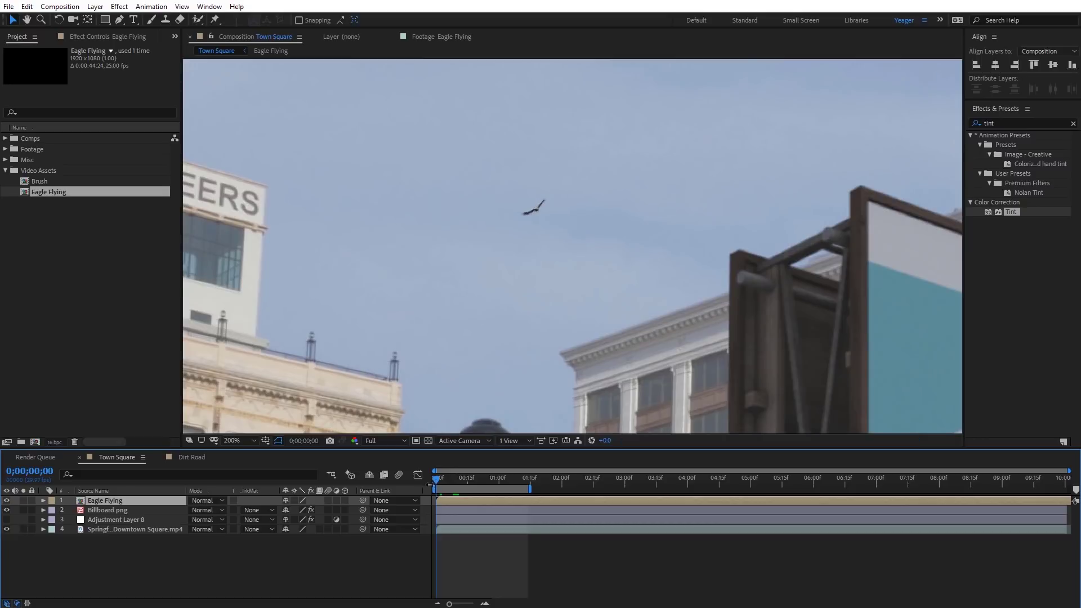
scroll(515, 231, "down", 2)
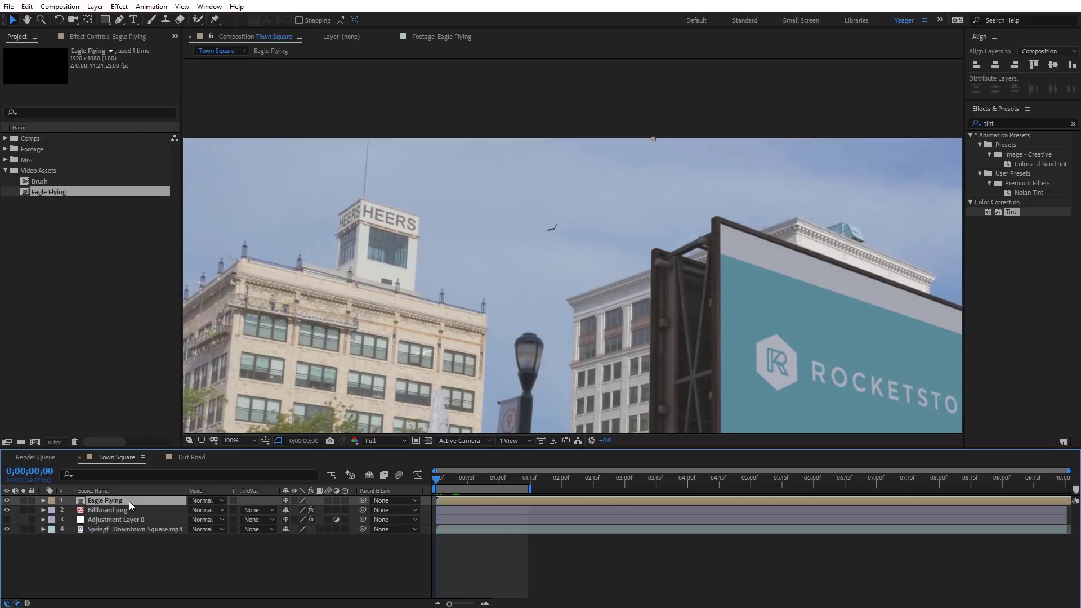
- Tint the Eagle Flying layer with sampled sky colours at 48% Amount to Tint
left_click_drag(1008, 211, 126, 502)
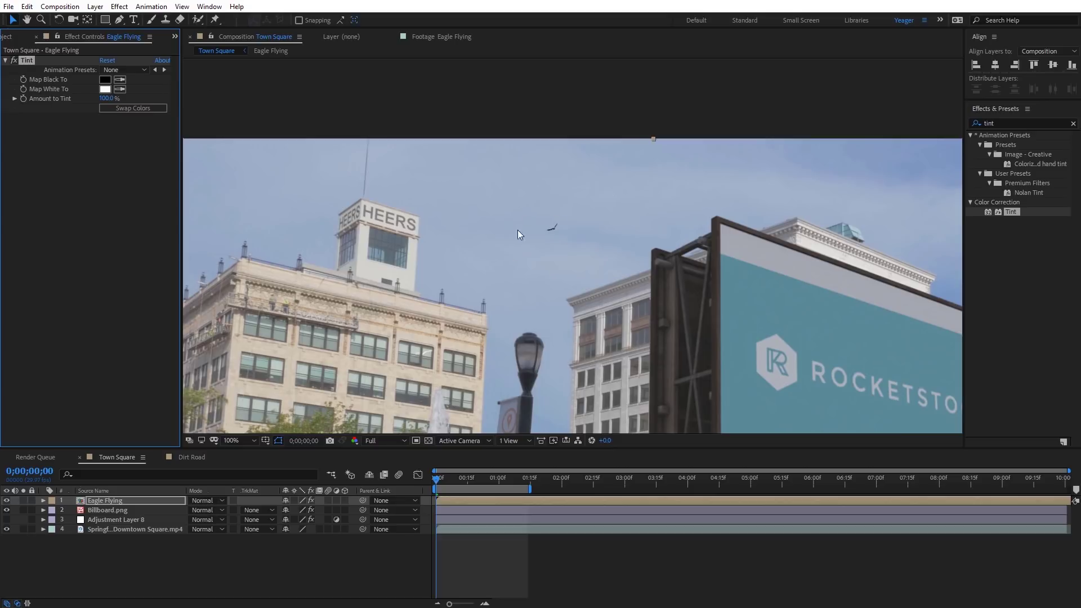
left_click(119, 79)
left_click(534, 225)
left_click(119, 89)
left_click_drag(105, 98, 3, 101)
scroll(569, 258, "up", 1)
scroll(539, 242, "up", 1)
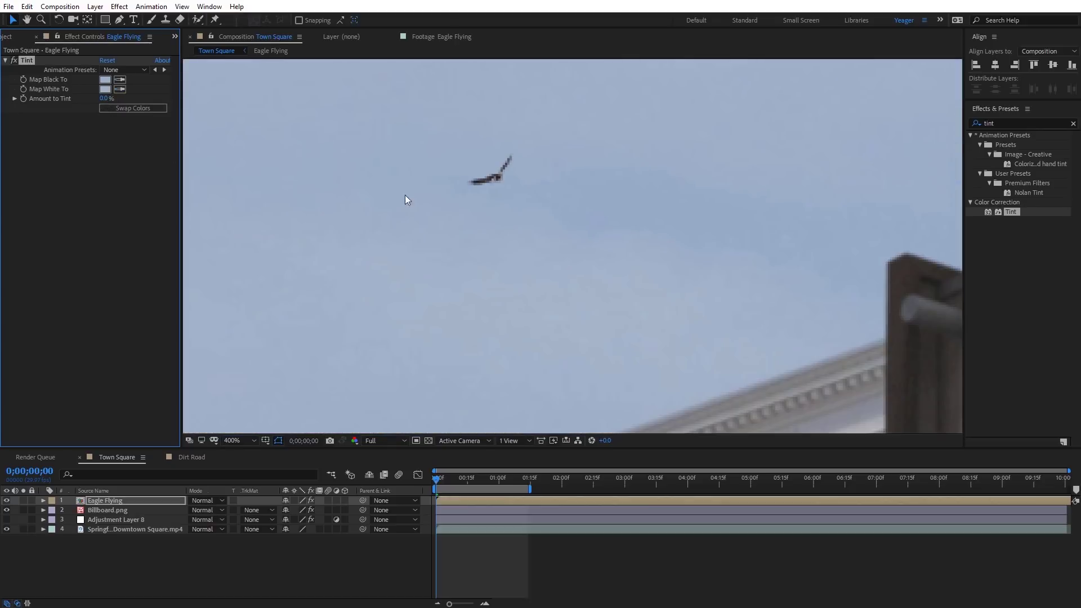
left_click_drag(104, 99, 128, 99)
scroll(517, 248, "down", 2)
mouse_move(435, 478)
left_mouse_down()
mouse_move(515, 476)
mouse_move(419, 477)
left_mouse_up()
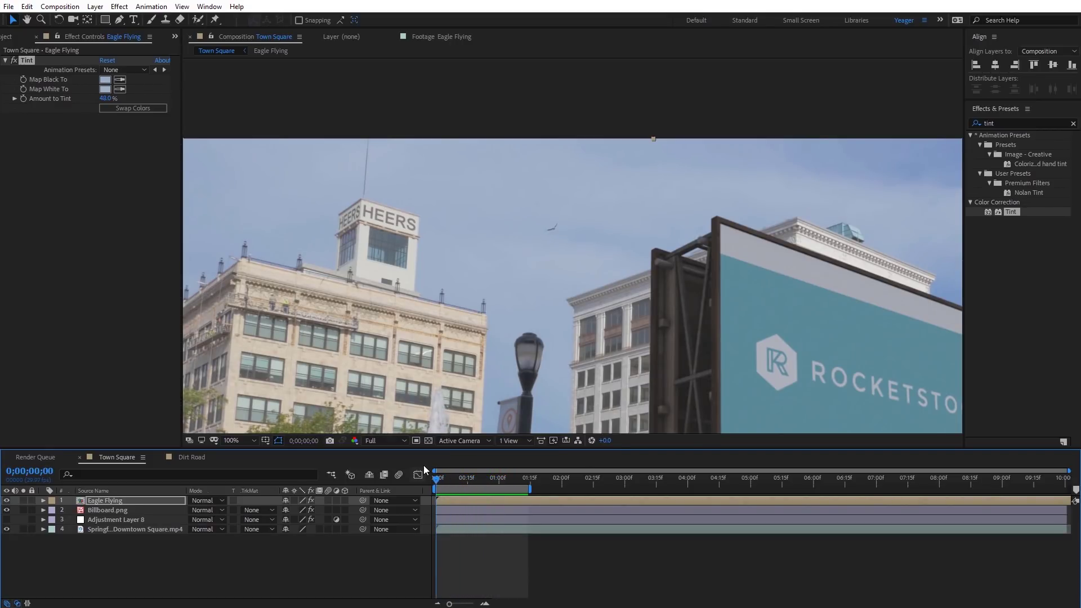
scroll(607, 375, "down", 2)
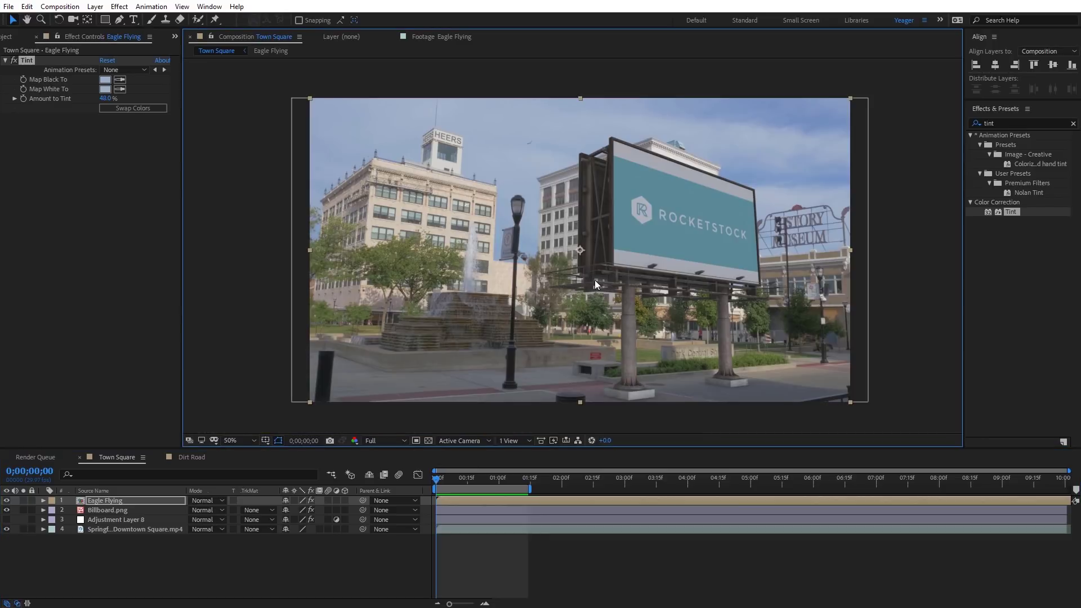
- Add the Brush foliage clip and move it to the frame's lower-right corner, viewed at 100%
left_click(10, 37)
mouse_move(35, 183)
left_mouse_down()
mouse_move(125, 436)
mouse_move(125, 502)
left_mouse_up()
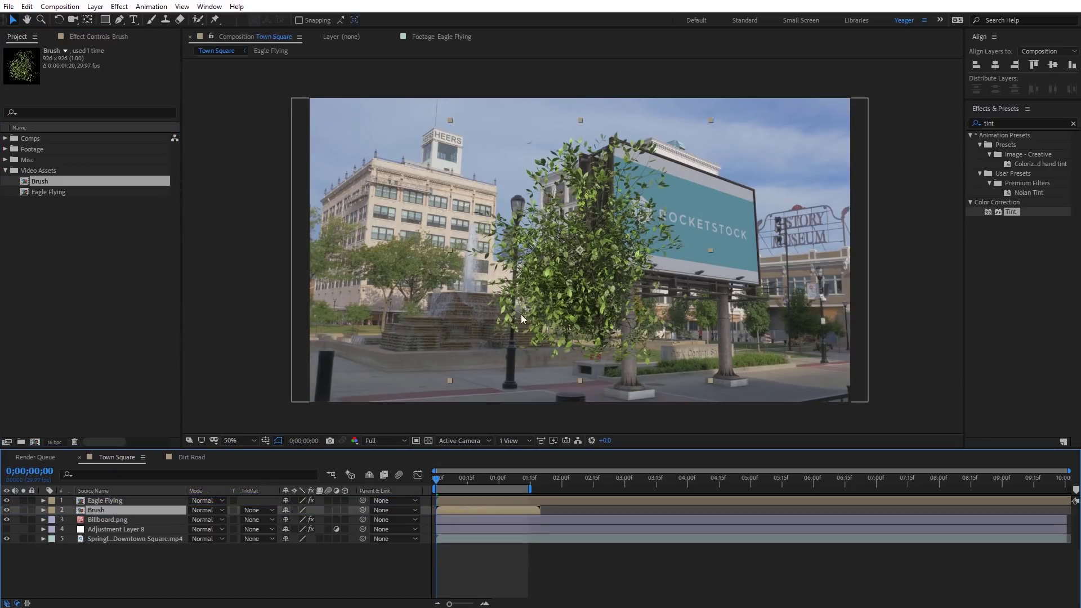
mouse_move(590, 259)
left_mouse_down()
mouse_move(818, 373)
mouse_move(822, 388)
left_mouse_up()
key("period")
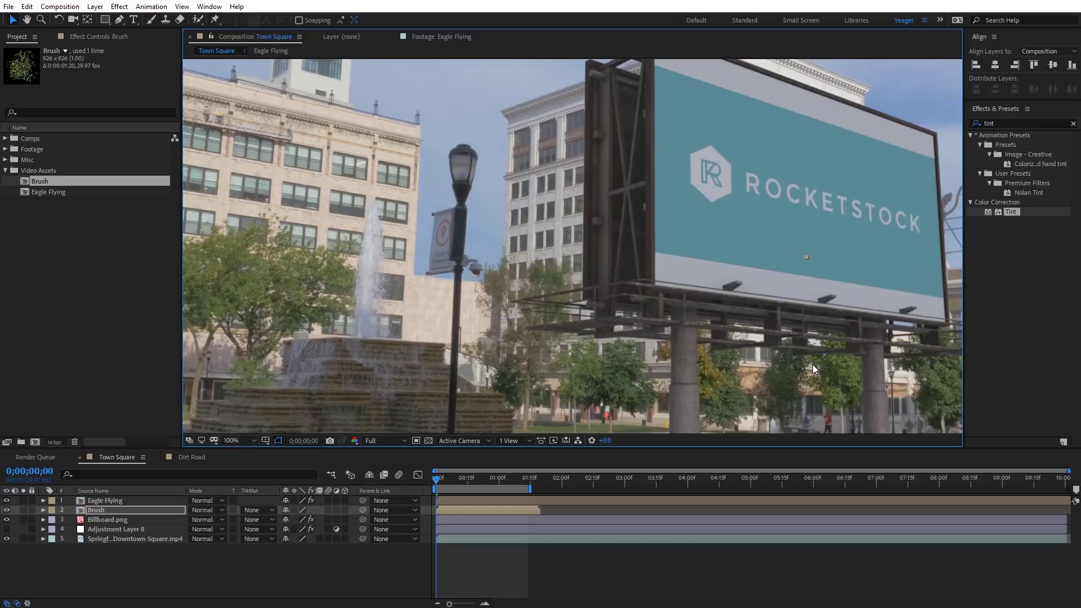
left_click_drag(819, 356, 780, 262)
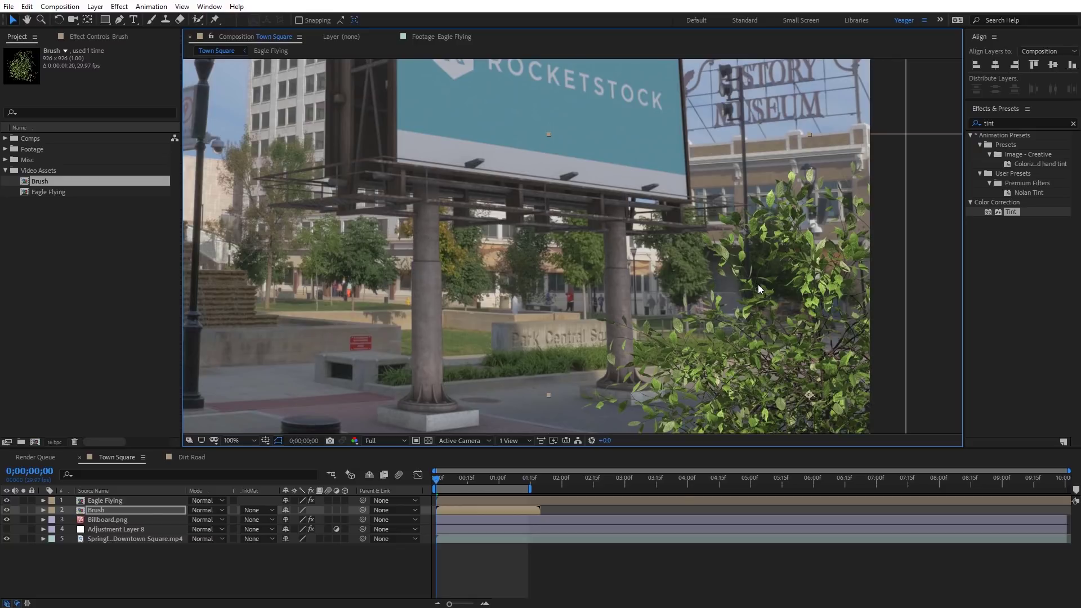
- Apply Camera Lens Blur to the Brush layer, raising Blur Radius and setting Highlight Gain and Saturation to 100
double_click(999, 124)
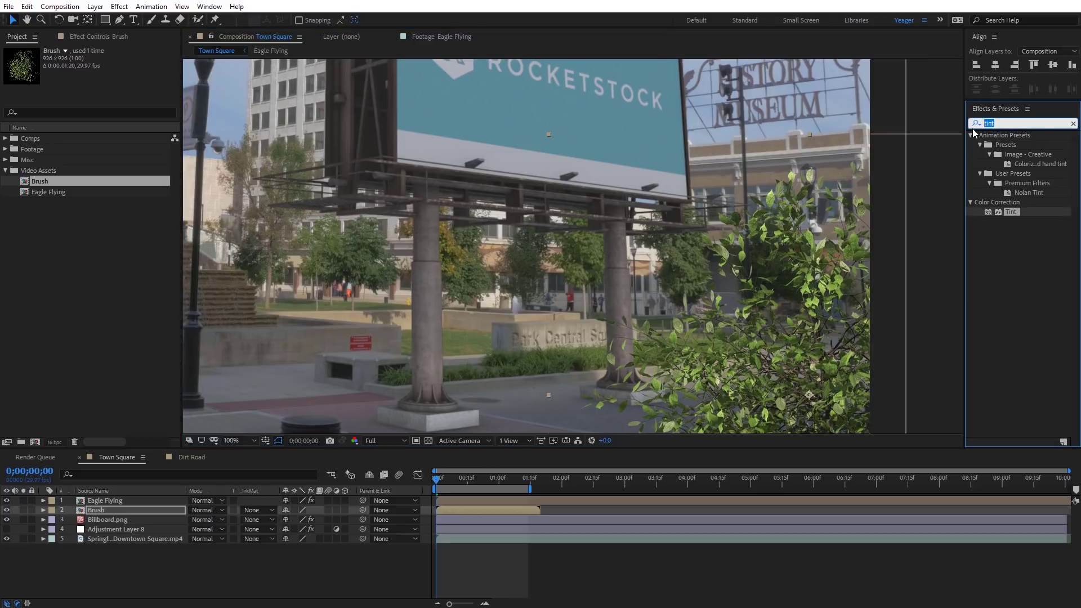
type("Camera Lens Blur")
mouse_move(1017, 145)
left_mouse_down()
mouse_move(308, 418)
mouse_move(112, 511)
left_mouse_up()
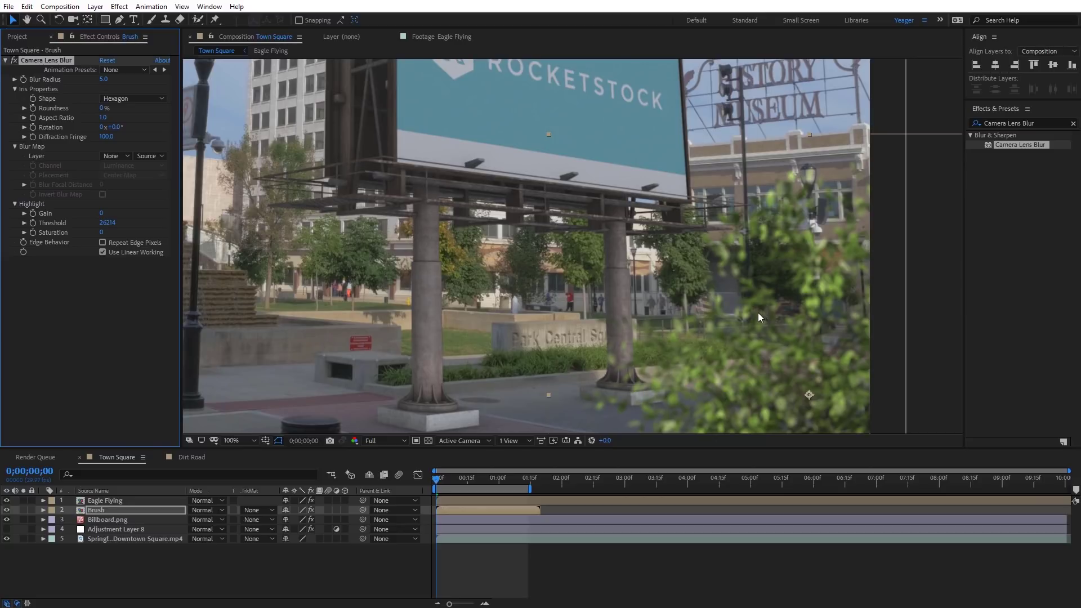
left_click(103, 80)
type("120")
key("Return")
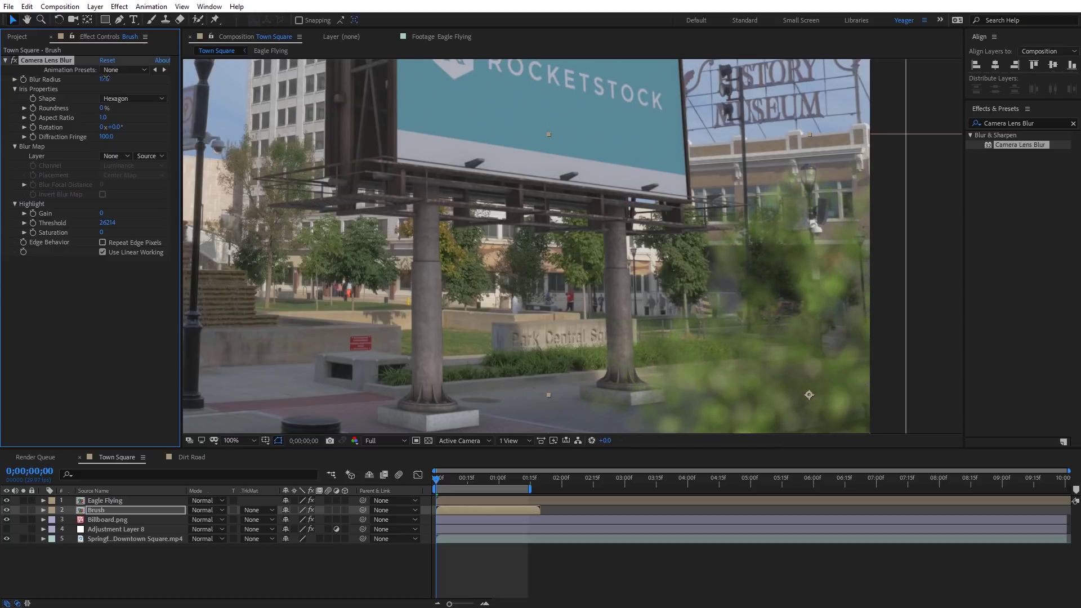
left_click_drag(105, 78, 106, 79)
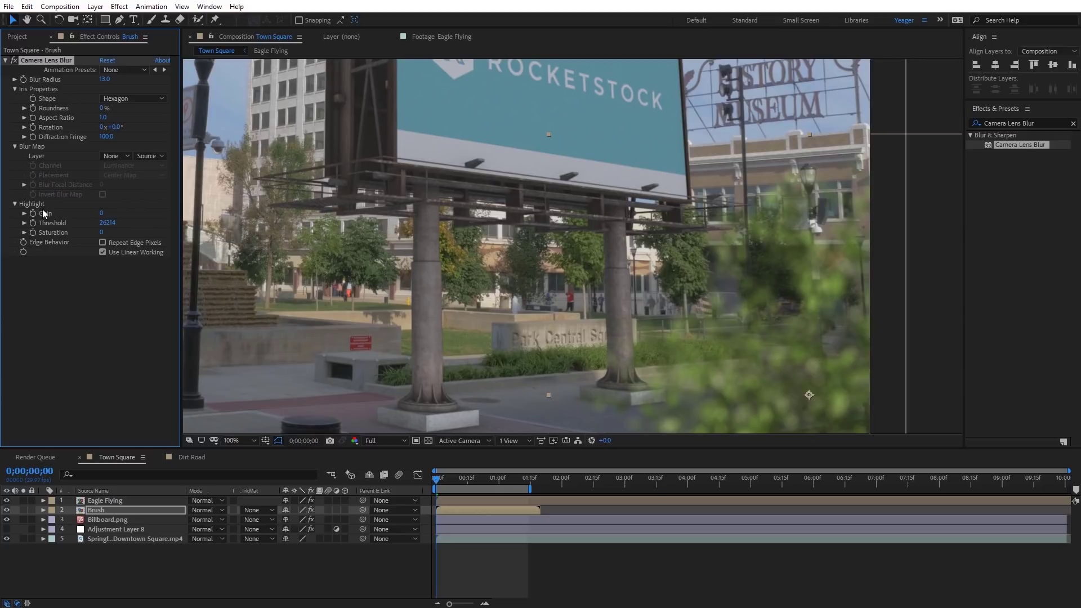
mouse_move(101, 213)
left_mouse_down()
mouse_move(170, 214)
mouse_move(88, 225)
left_mouse_up()
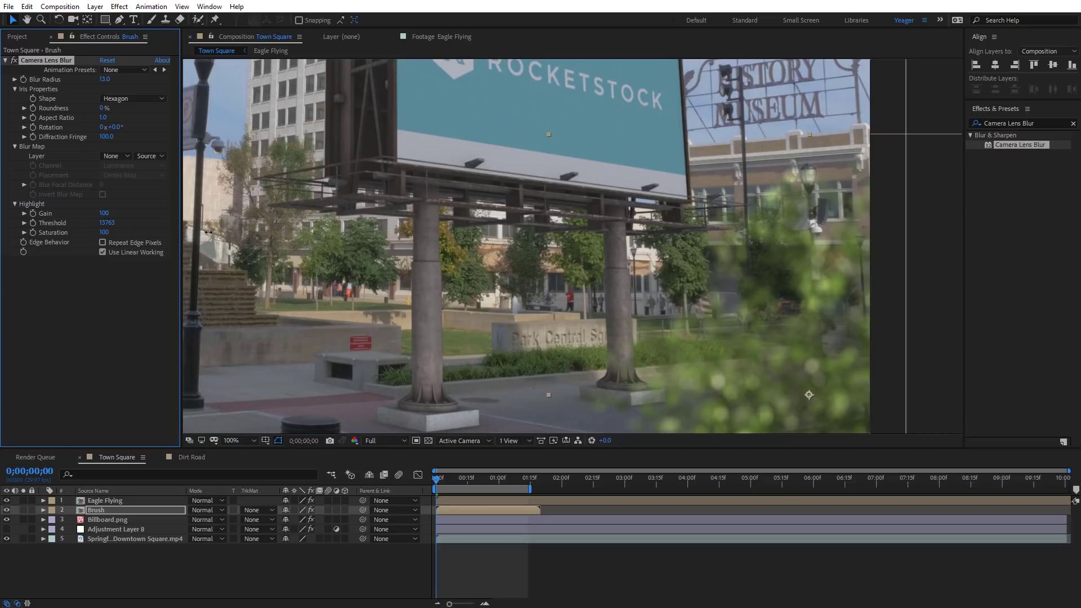
key("comma")
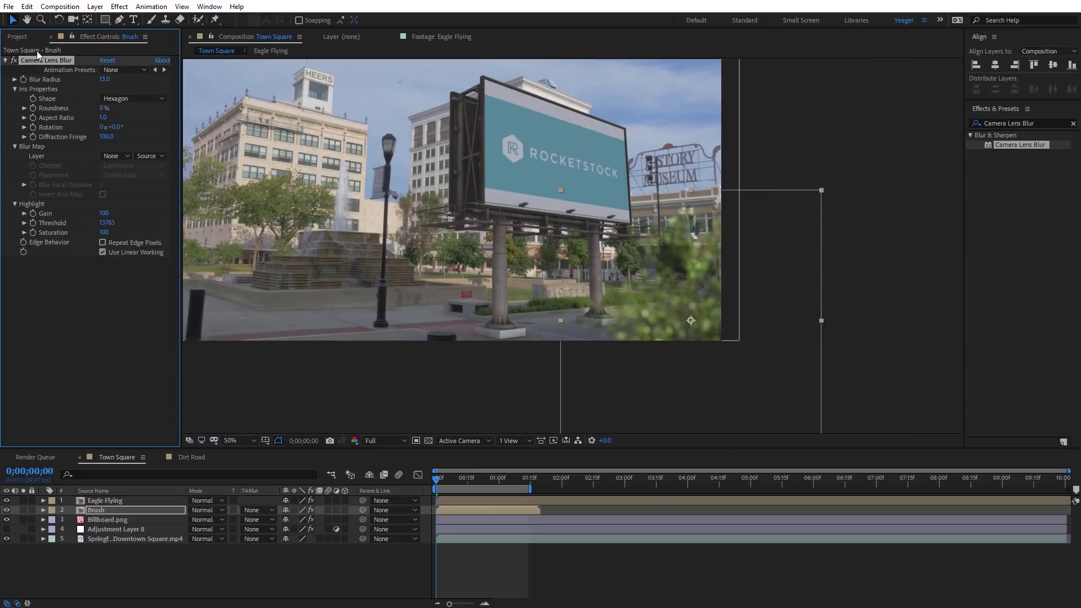
key("period")
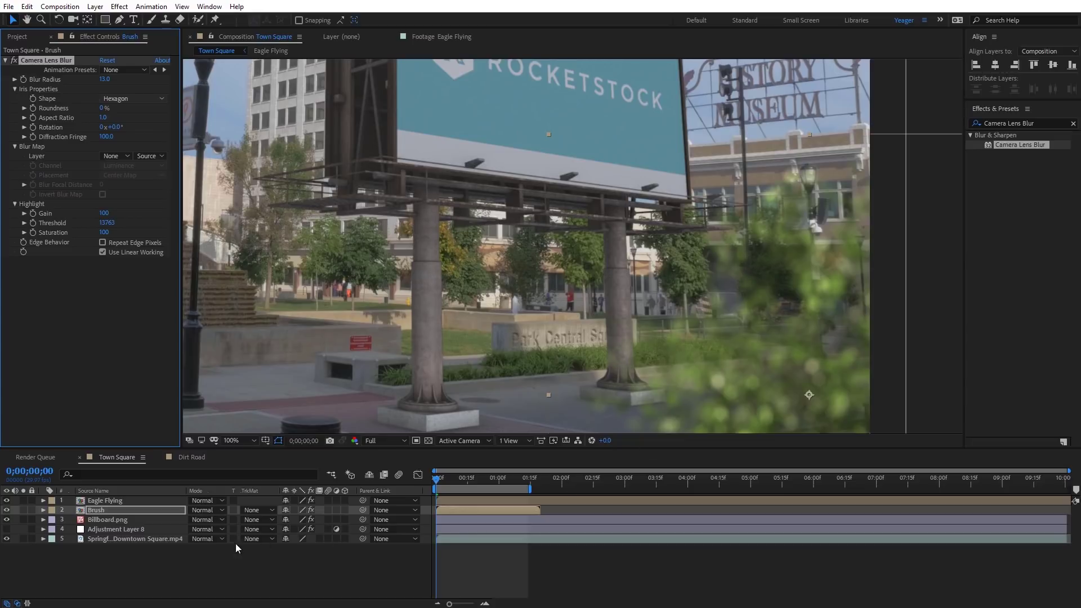
- Duplicate the Brush layer, zoom out to the full Town Square frame, and select the old effect search text
left_click(99, 511)
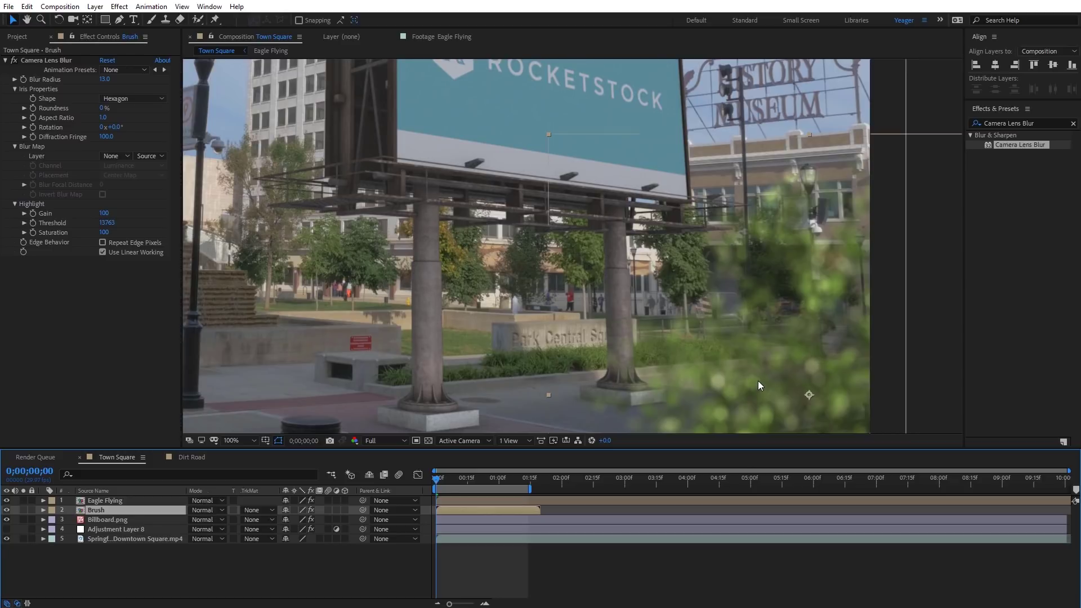
key("ctrl+d")
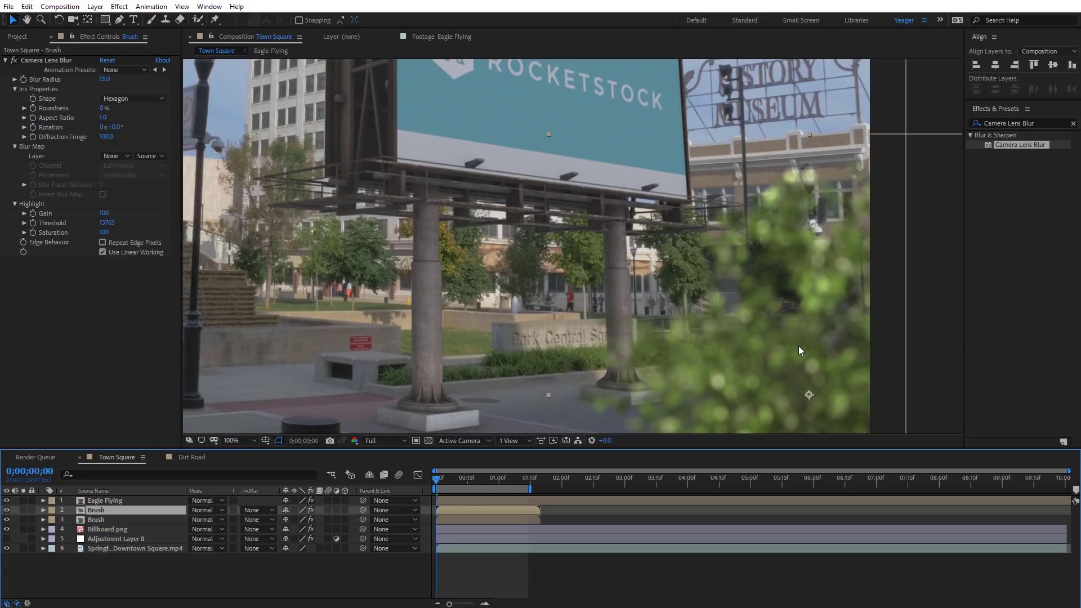
key("comma")
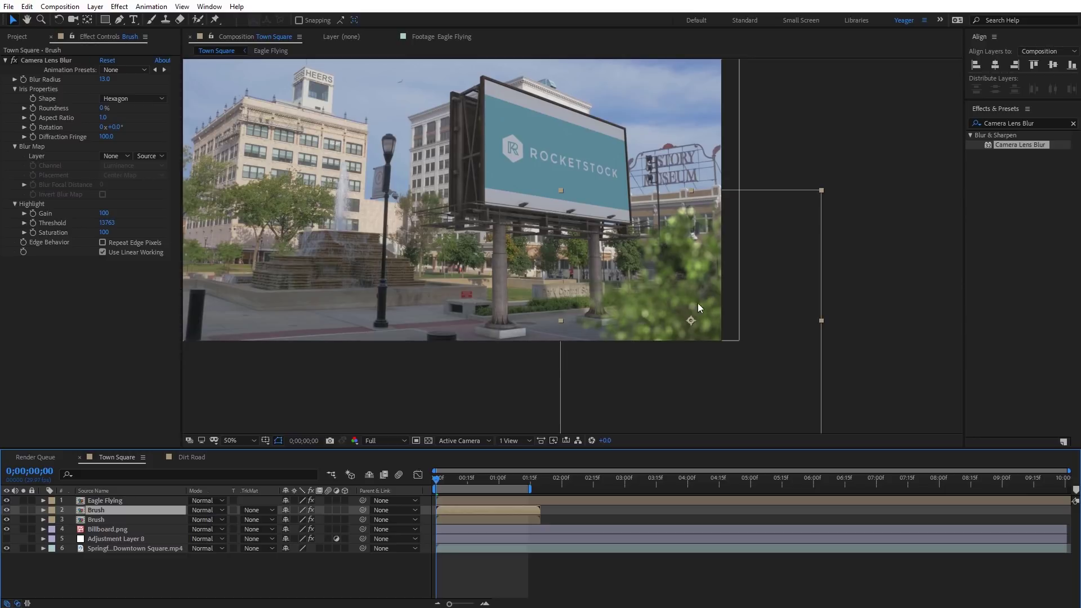
left_click_drag(1039, 125, 971, 127)
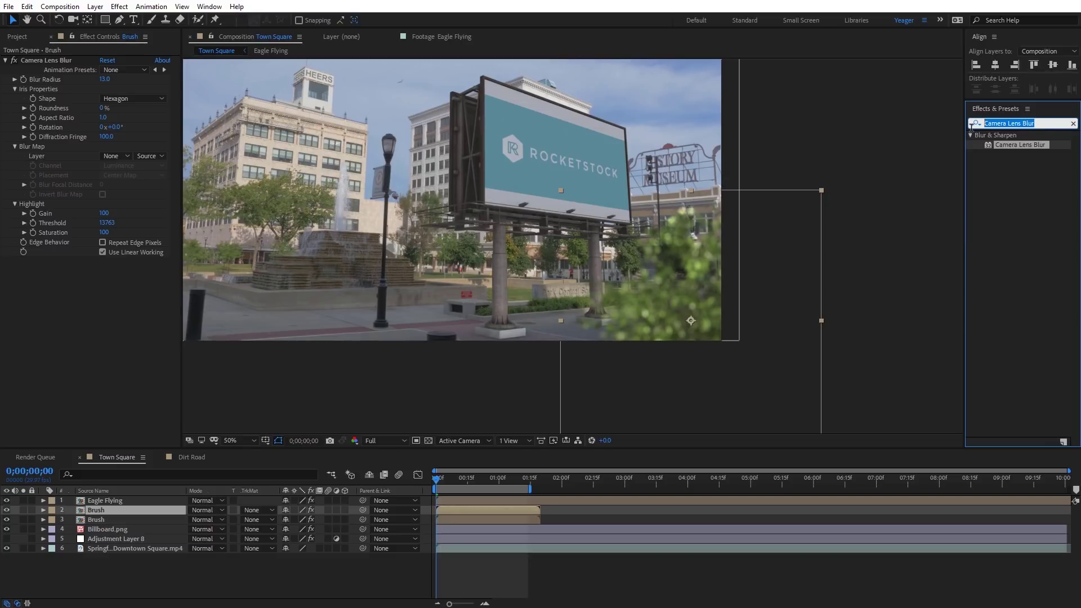
- Apply the Noise effect to the Brush layer and edit its Amount of Noise at 100% view
type("noise")
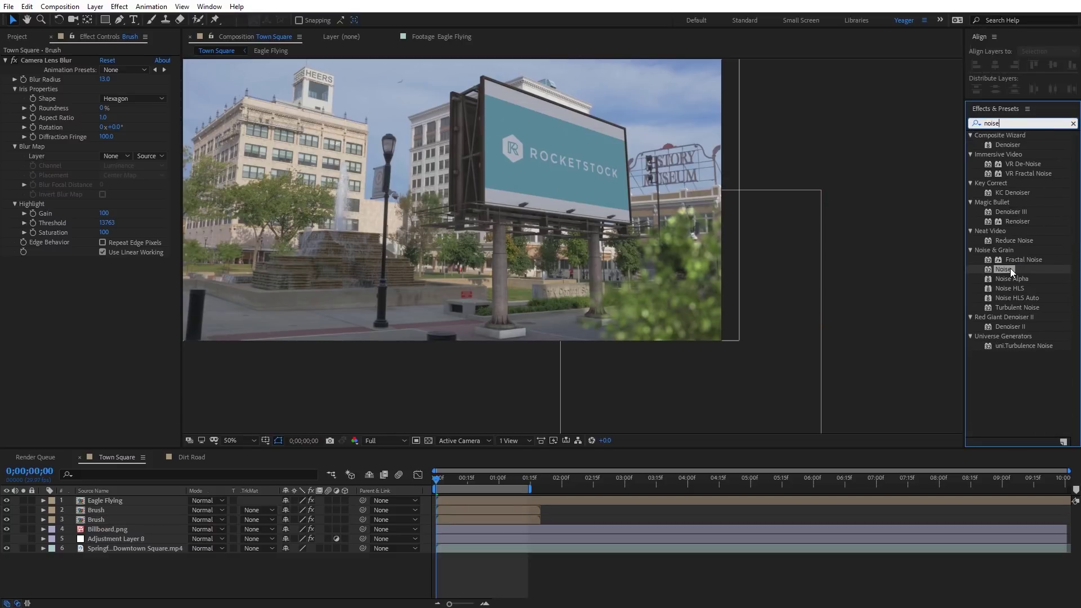
mouse_move(1009, 270)
left_mouse_down()
mouse_move(975, 270)
mouse_move(708, 356)
mouse_move(544, 355)
mouse_move(345, 441)
mouse_move(137, 510)
left_mouse_up()
key("period")
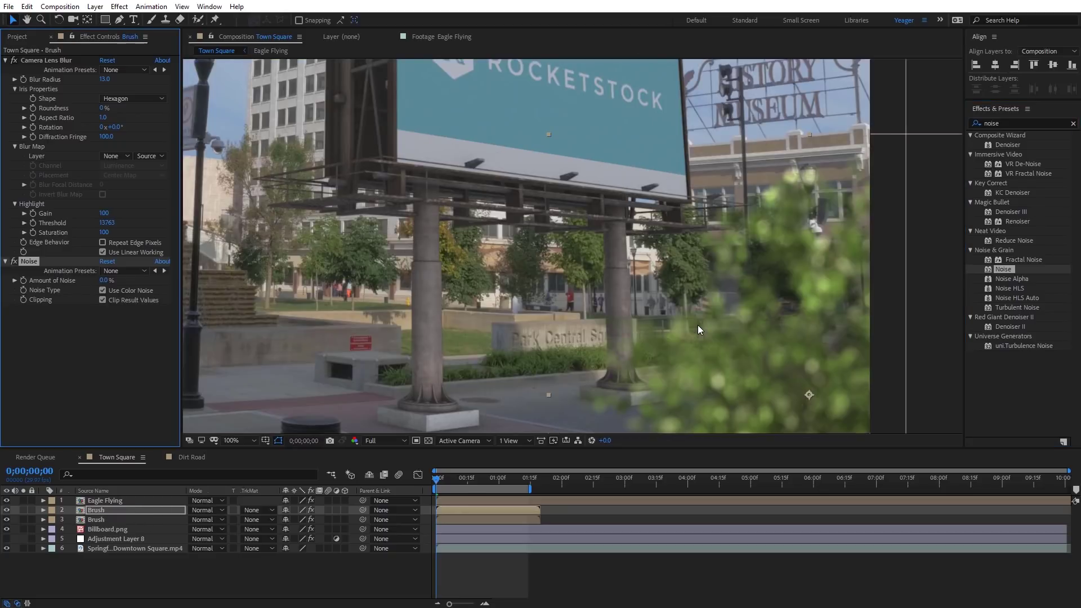
left_click(104, 280)
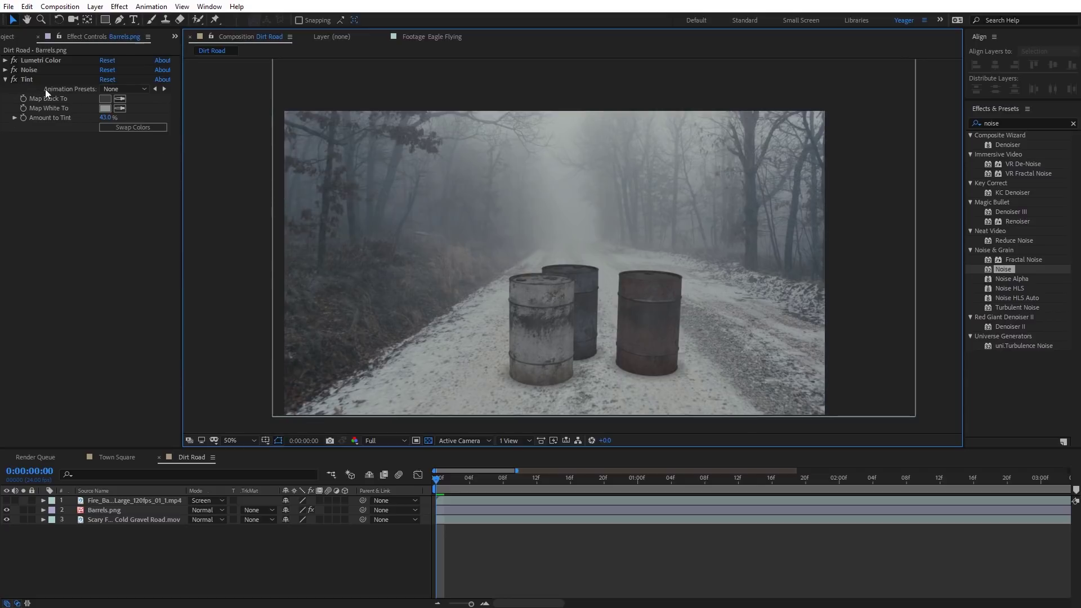
- Compare the barrels with Tint off and on, then show the fire layer in Normal mode
left_click(16, 80)
left_click(14, 80)
left_click(15, 80)
left_click(15, 79)
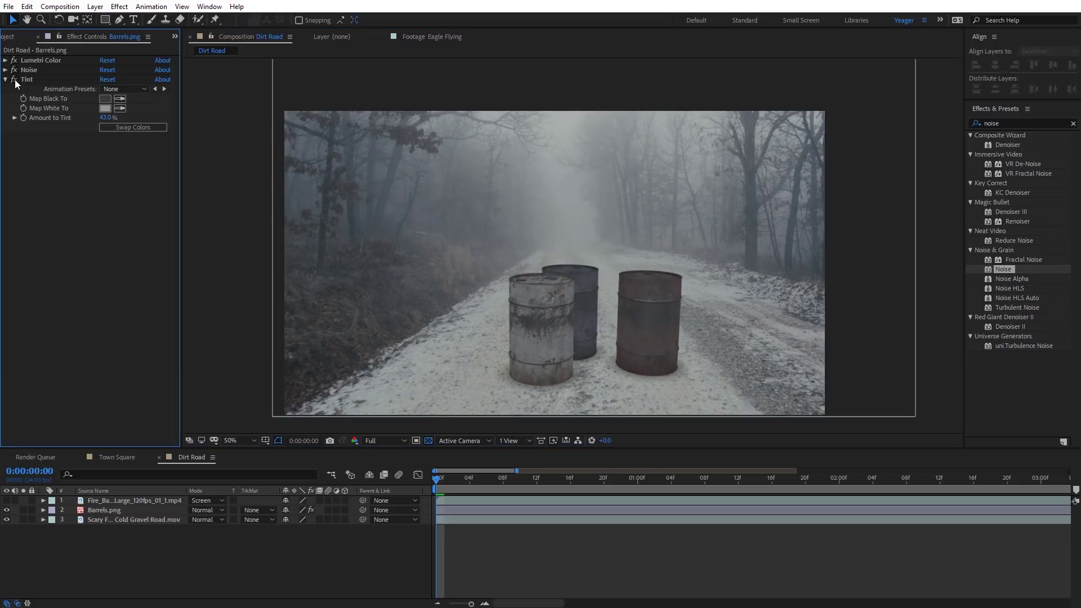
key("ctrl+z")
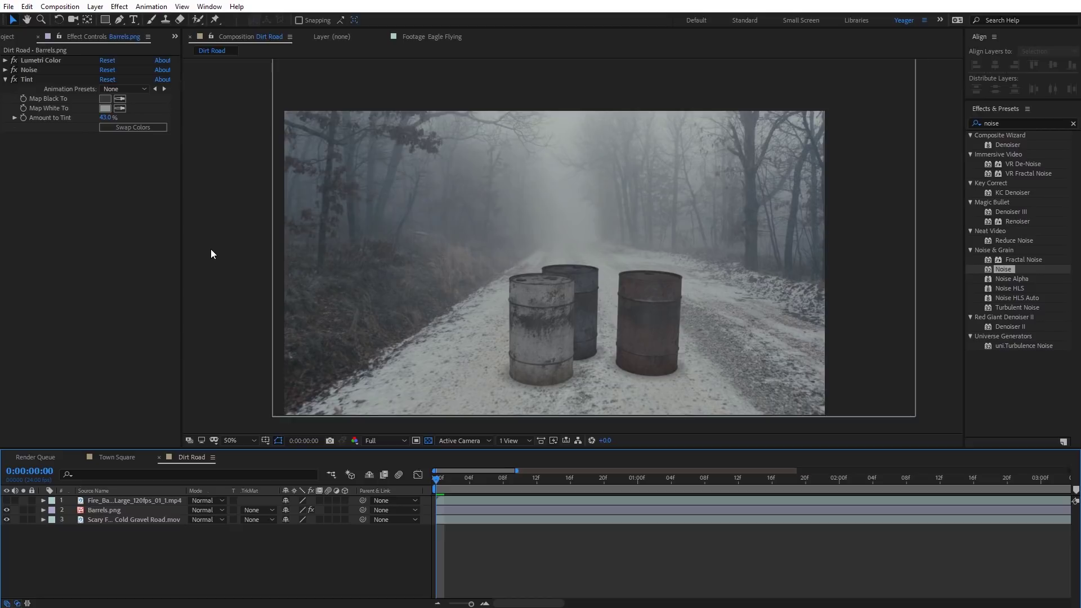
left_click(6, 500)
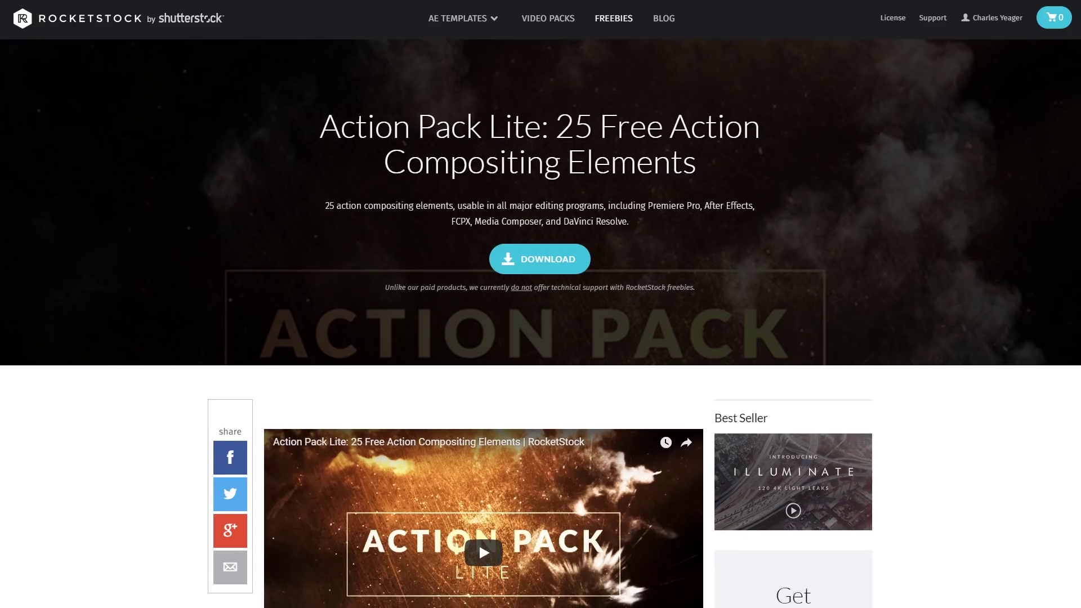
- Scroll through the Action Pack Lite description and its preview videos
scroll(479, 528, "down", 1)
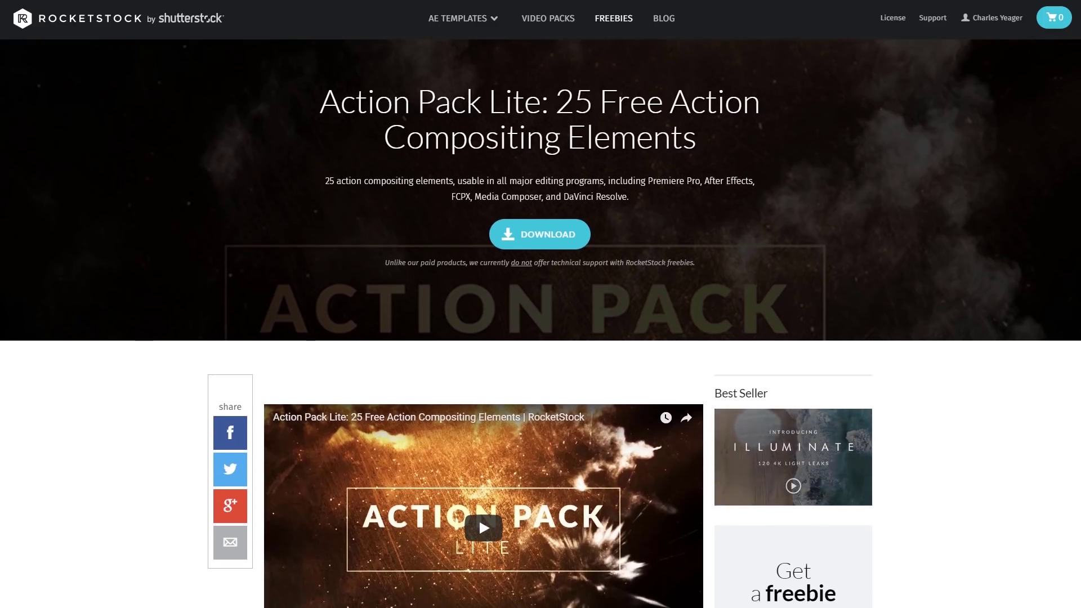
scroll(540, 323, "down", 2)
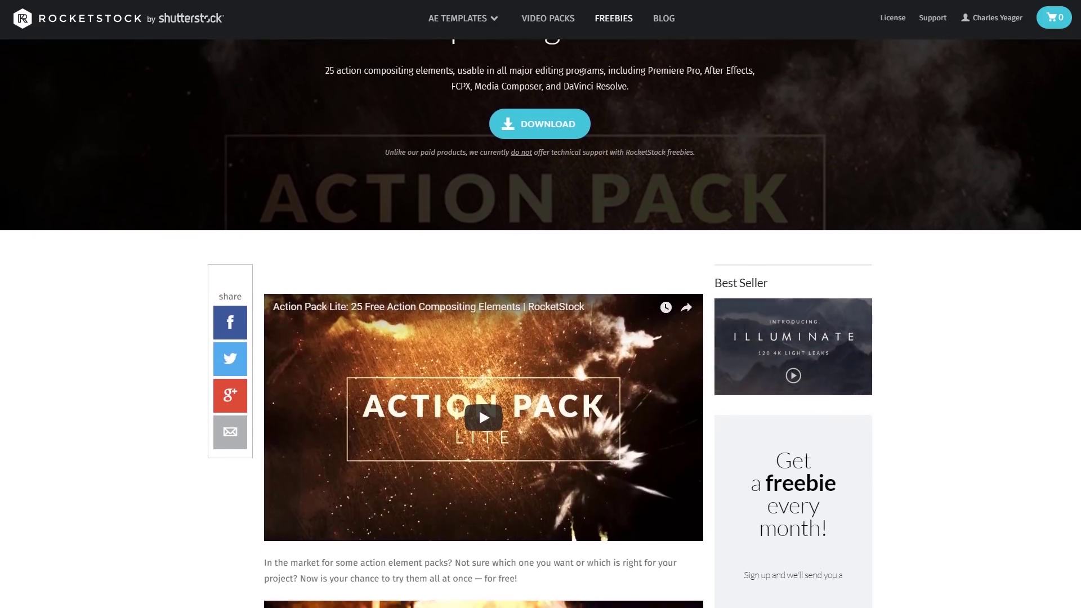
scroll(541, 324, "down", 3)
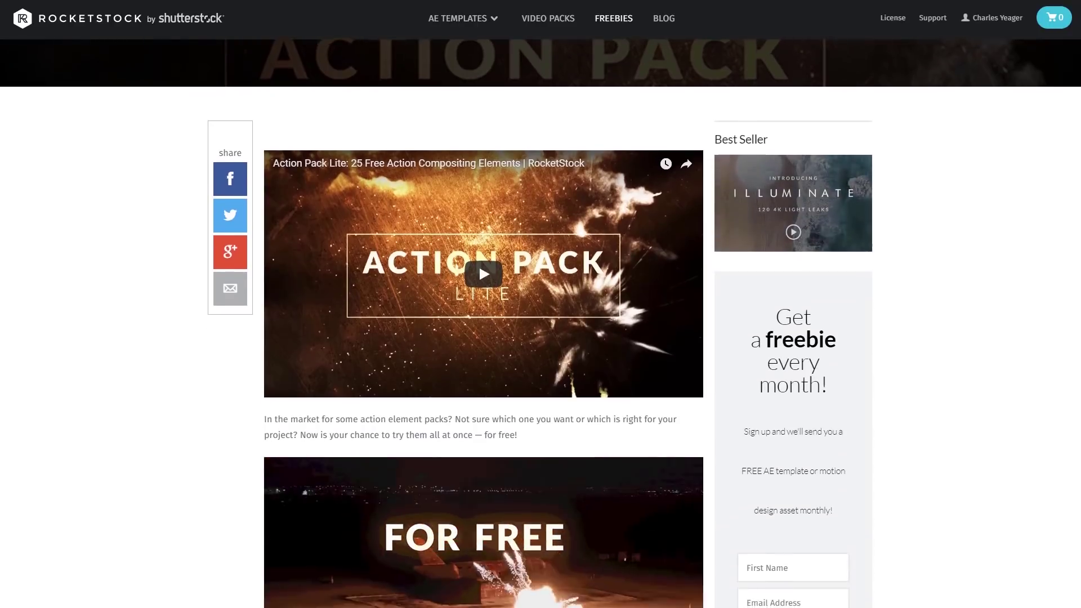
scroll(540, 324, "down", 3)
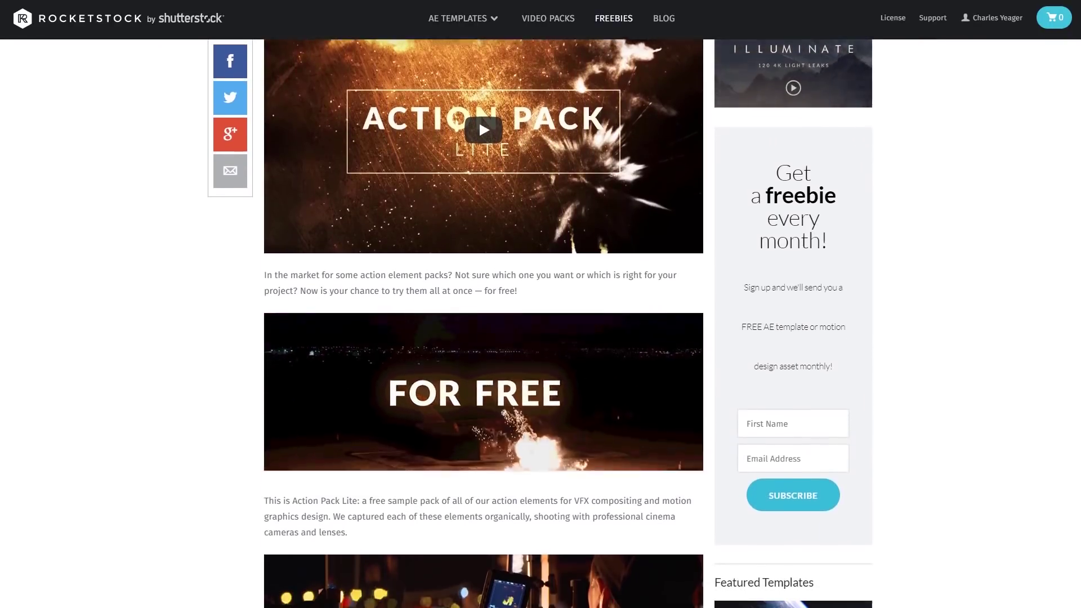
scroll(540, 324, "down", 2)
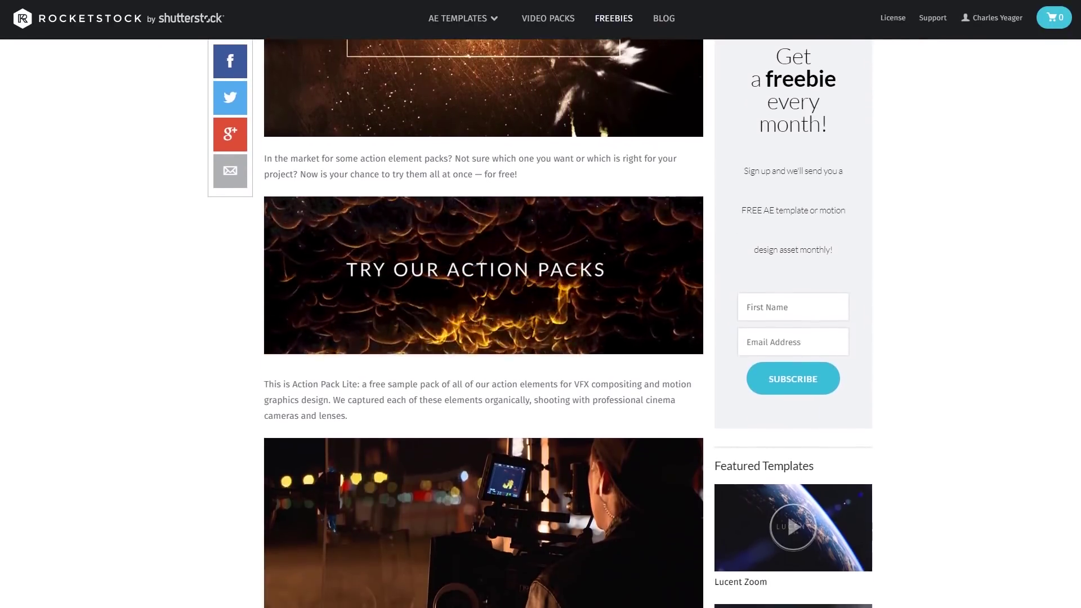
scroll(540, 324, "down", 1)
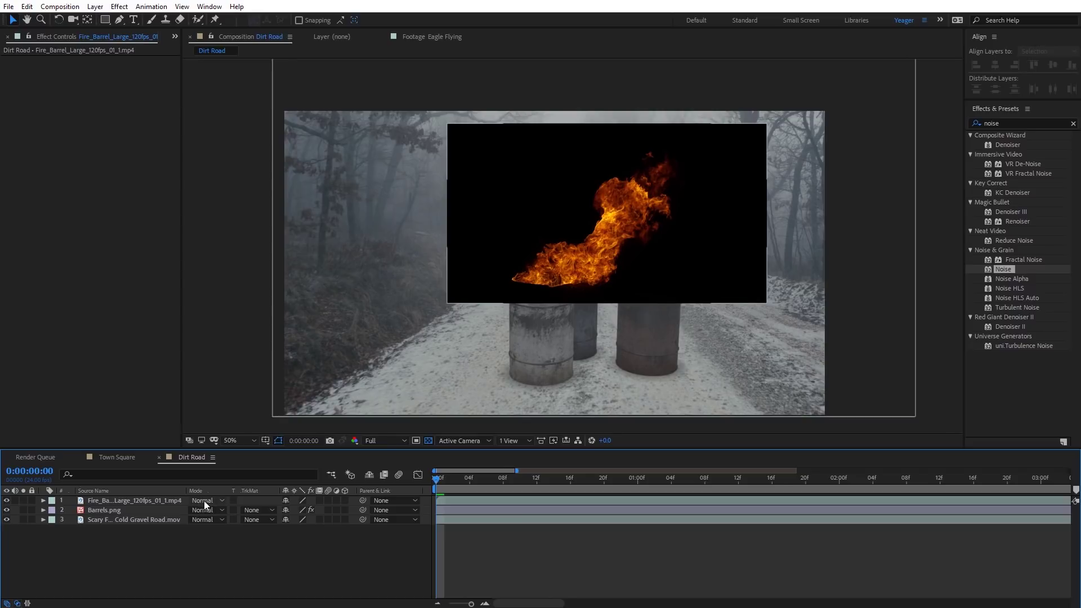
- Screen-blend the fire layer after trying Classic Color Dodge and neighbouring blend modes
left_click(204, 501)
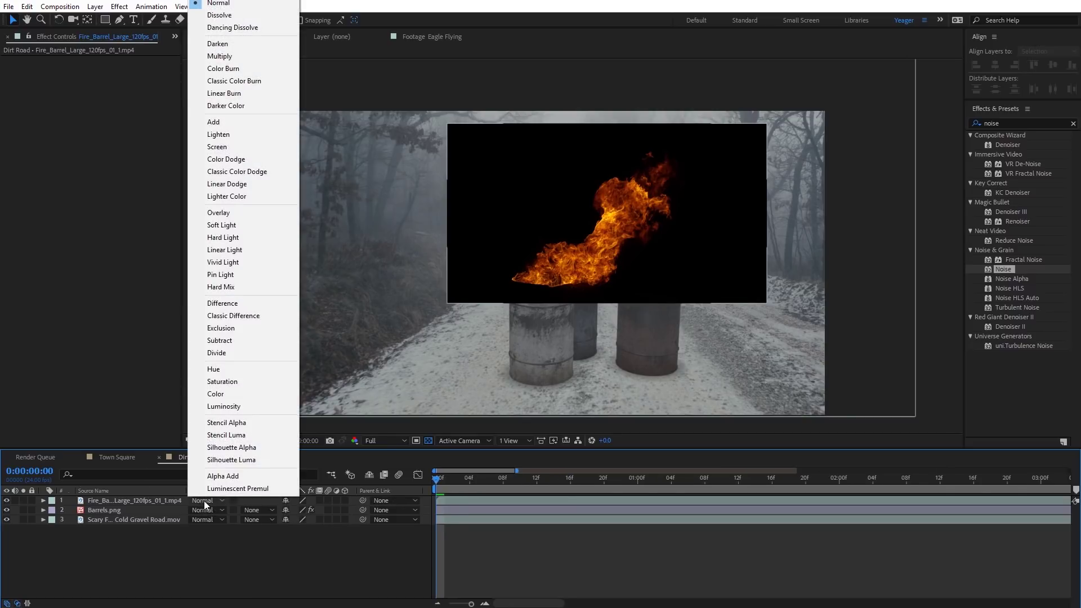
left_click(262, 147)
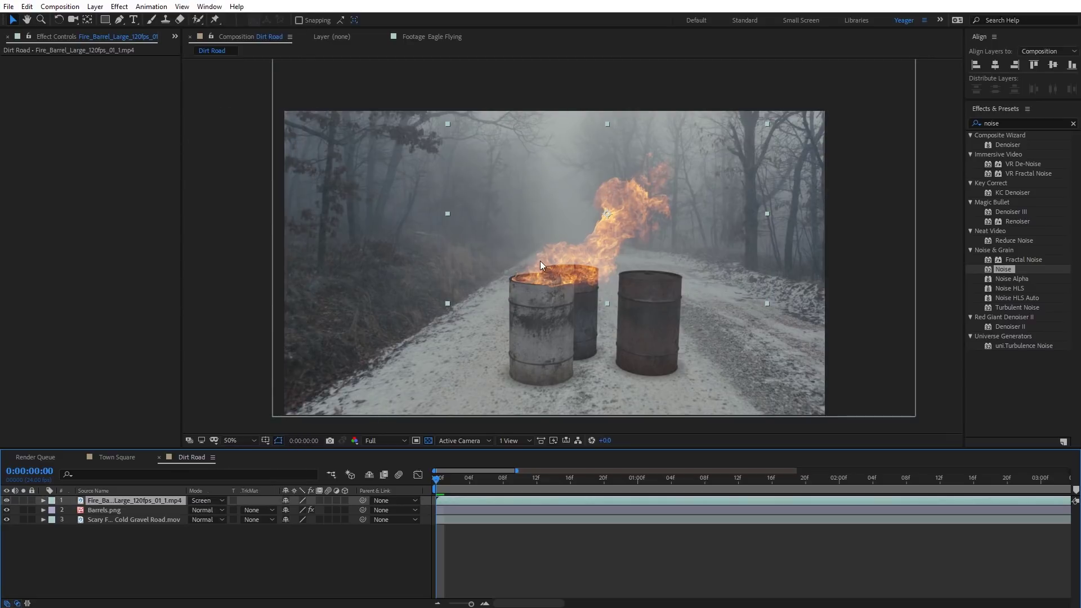
left_click(221, 501)
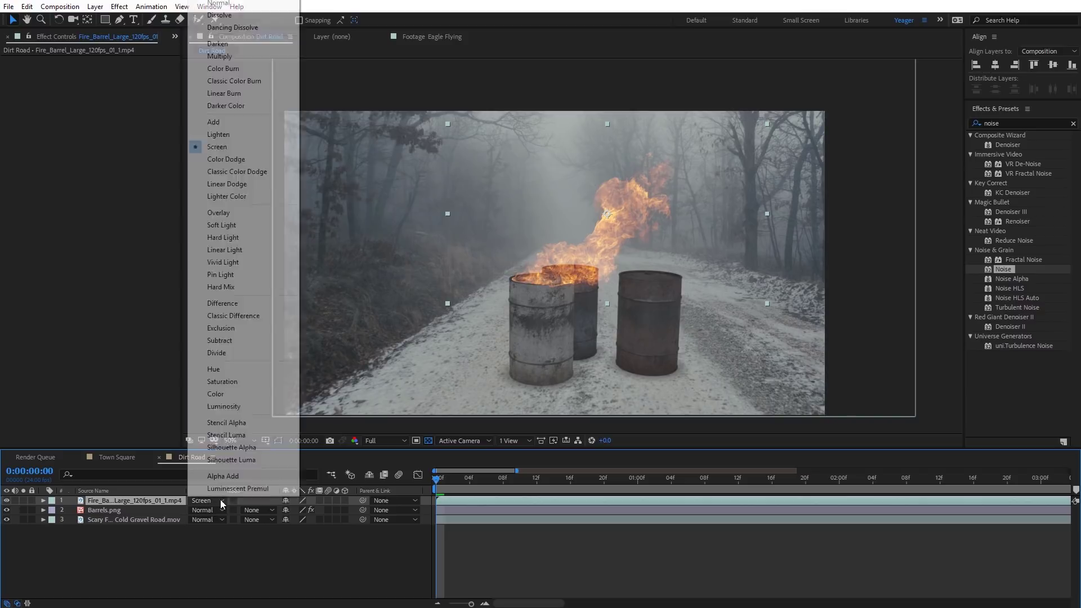
left_click(255, 172)
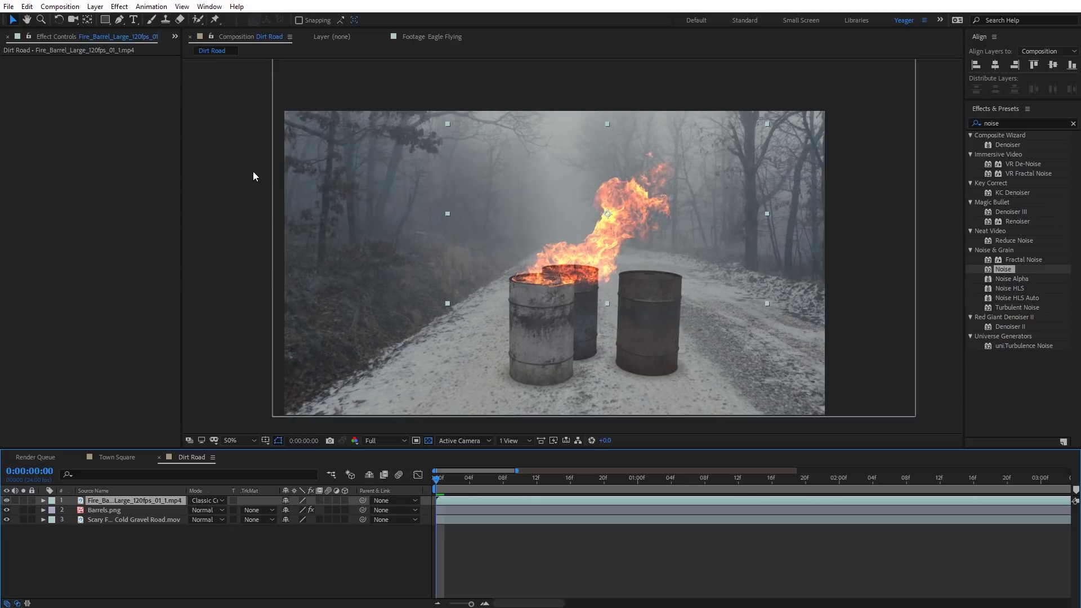
key("shift+equal")
key("shift+equal")
key("shift+equal")
key("shift+equal")
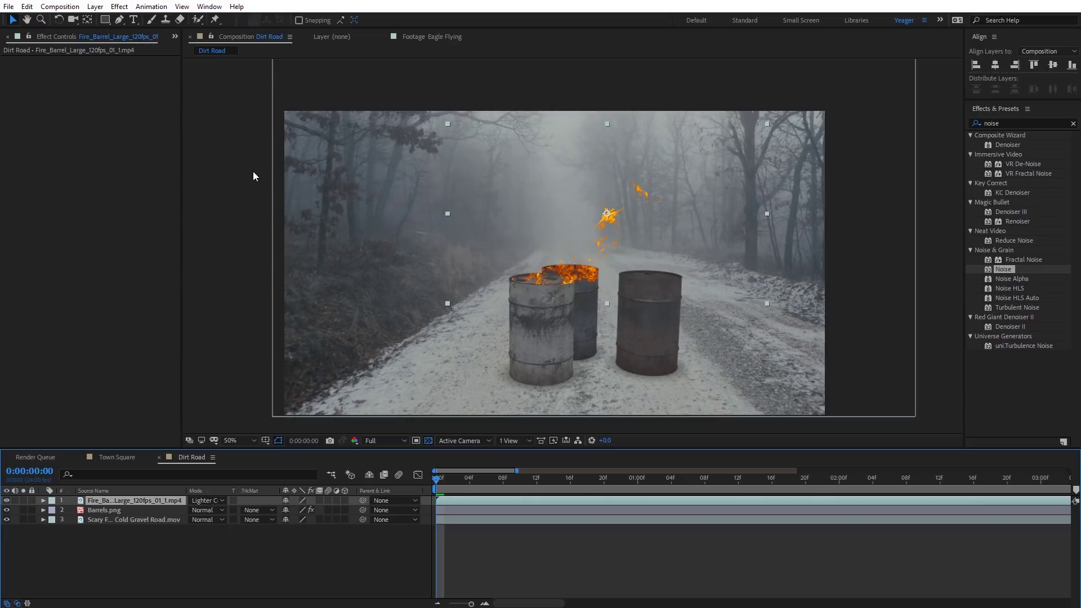
key("shift+minus")
key("shift+minus")
key("shift+minus")
key("shift+minus")
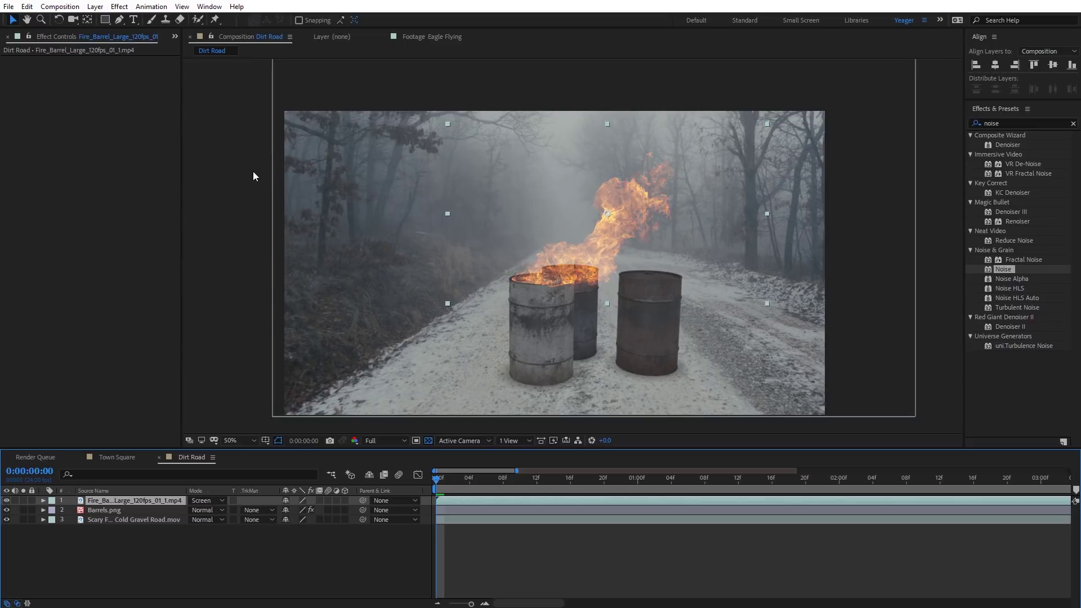
key("shift+minus")
key("shift+equal")
- Duplicate the Screen-blended fire layer twice, giving three fire copies
key("ctrl+d")
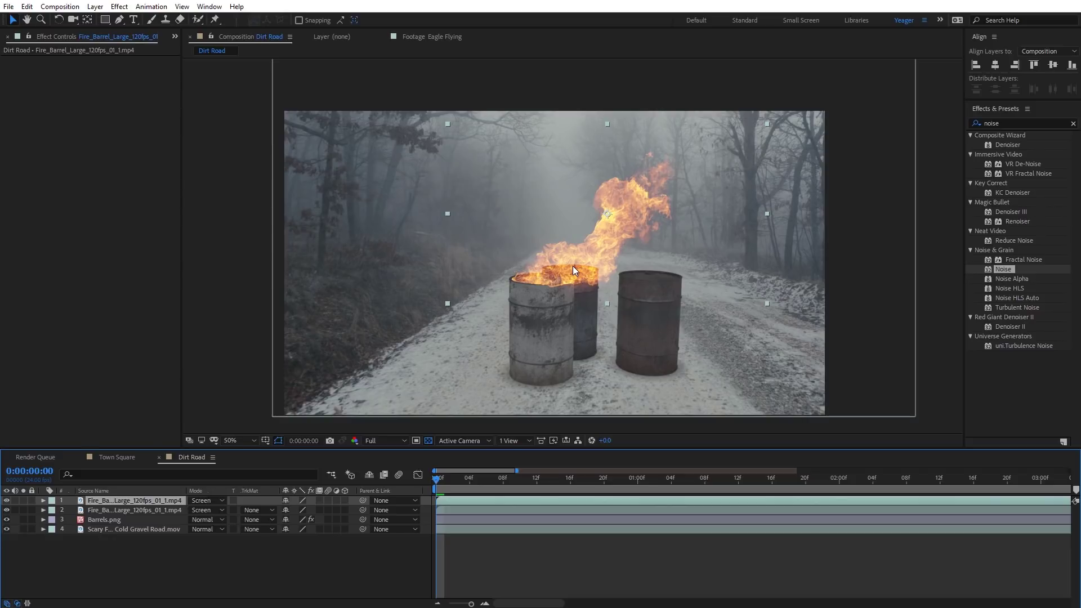
key("ctrl+d")
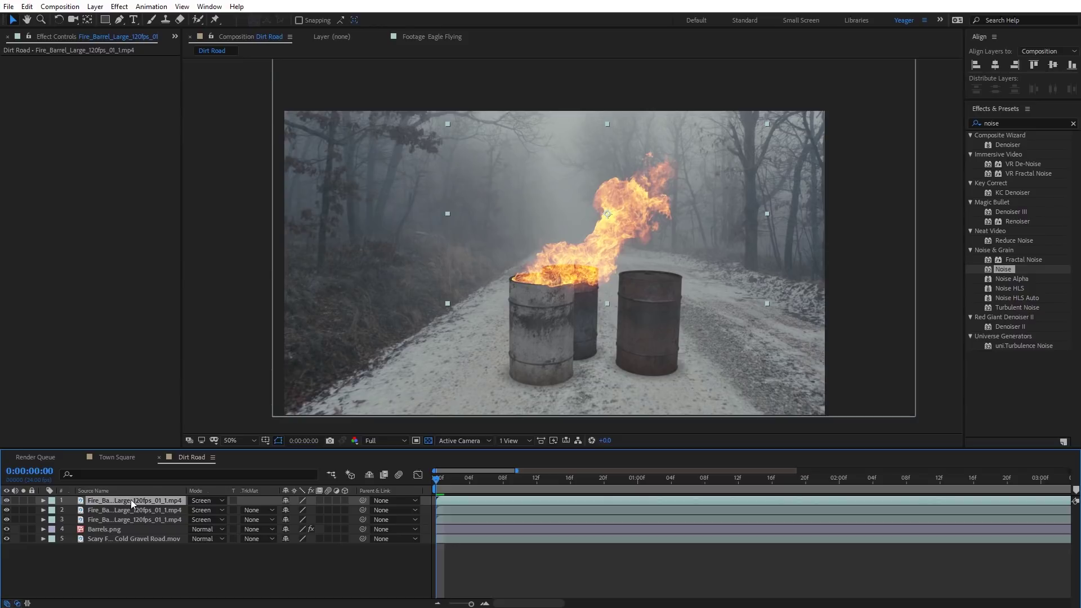
left_click(979, 123)
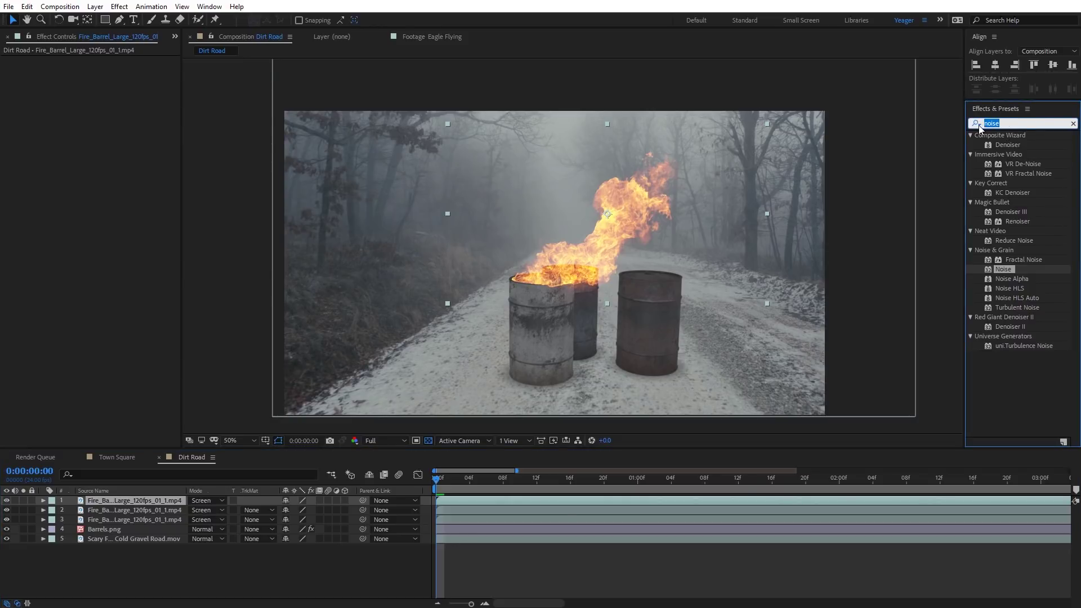
- Add Fast Box Blur to the top fire layer with Blur Radius 77, viewed at 100%
type("fast box blur")
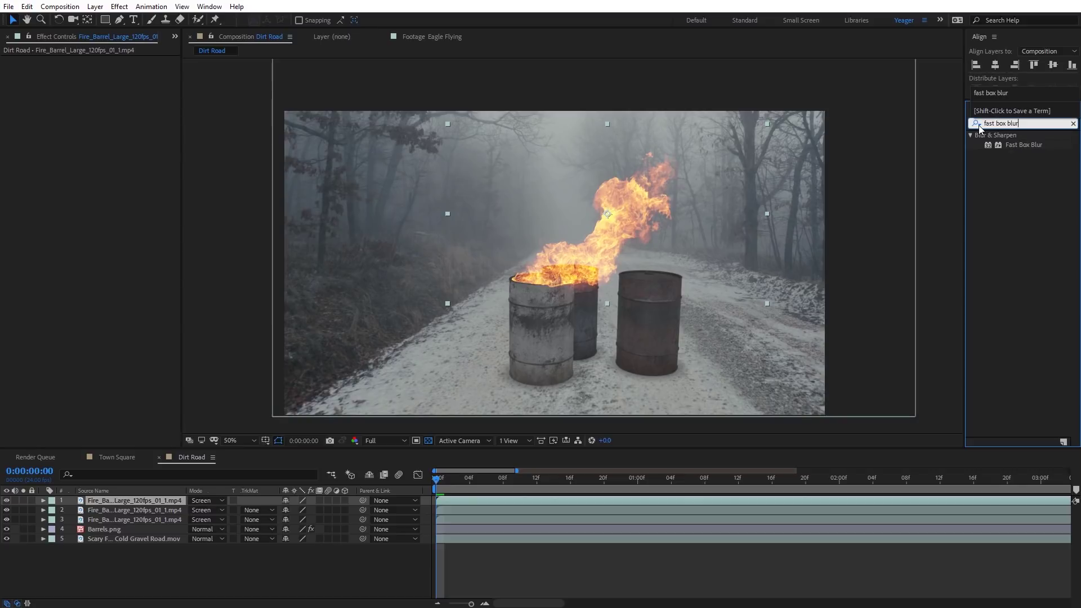
left_click_drag(1014, 145, 157, 501)
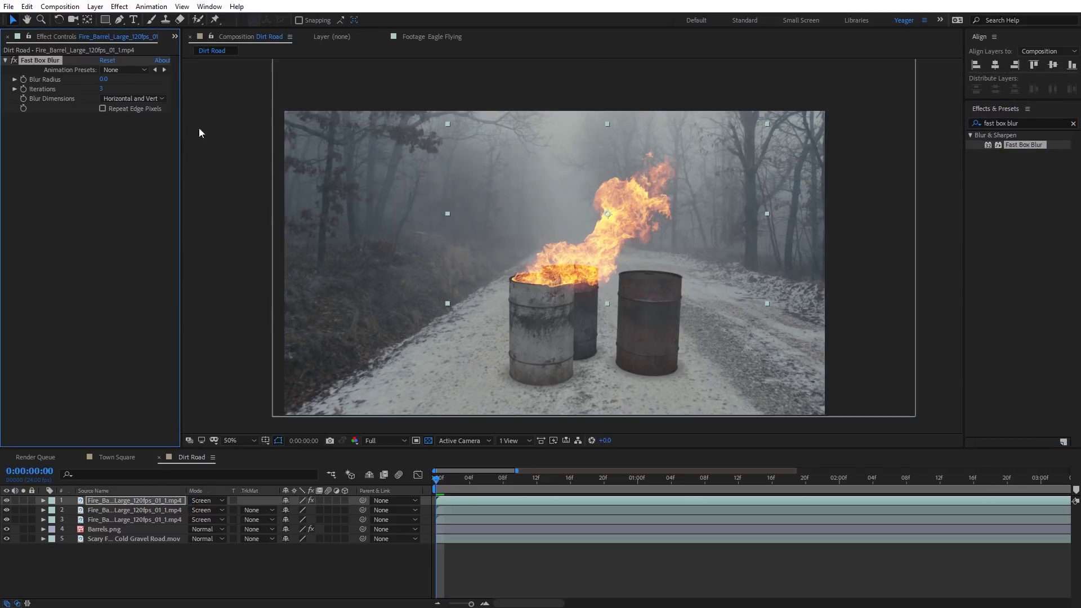
left_click_drag(103, 79, 148, 81)
key("period")
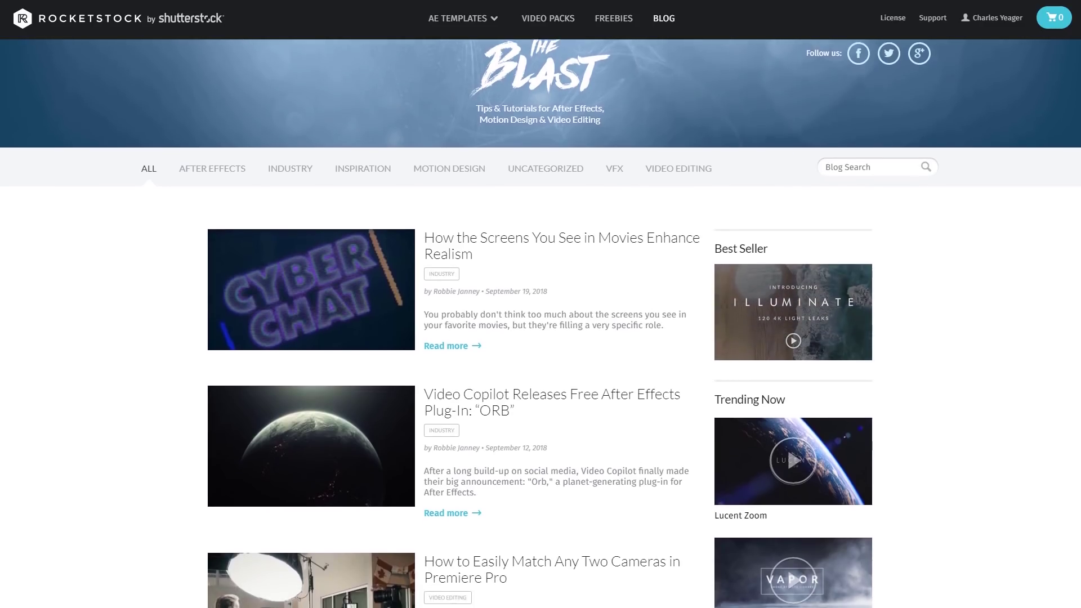
- Scroll down the RocketStock blog past the first few articles
scroll(541, 324, "down", 2)
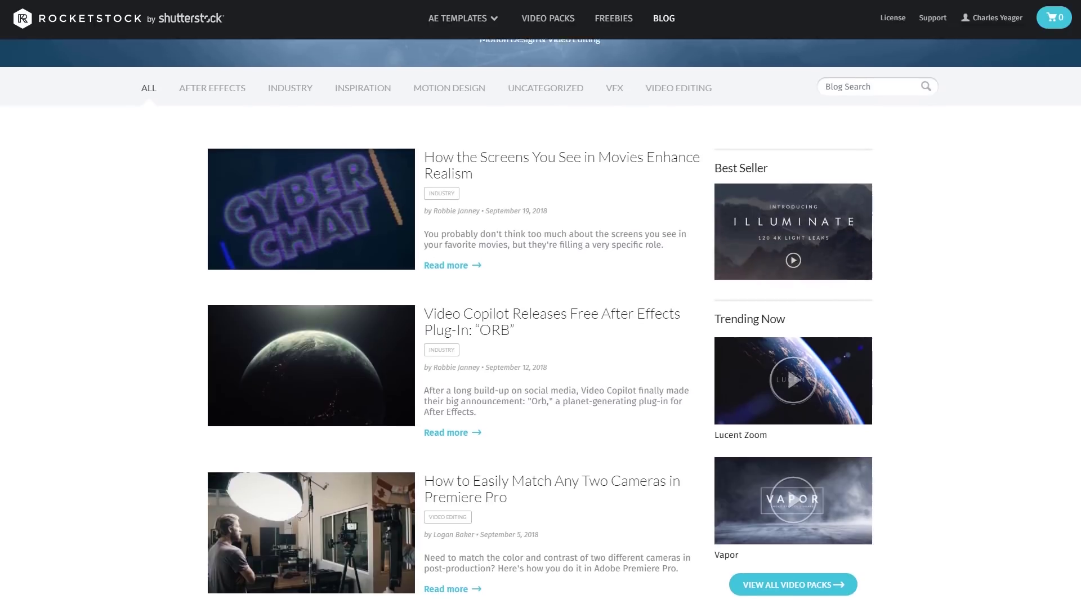
scroll(540, 324, "down", 2)
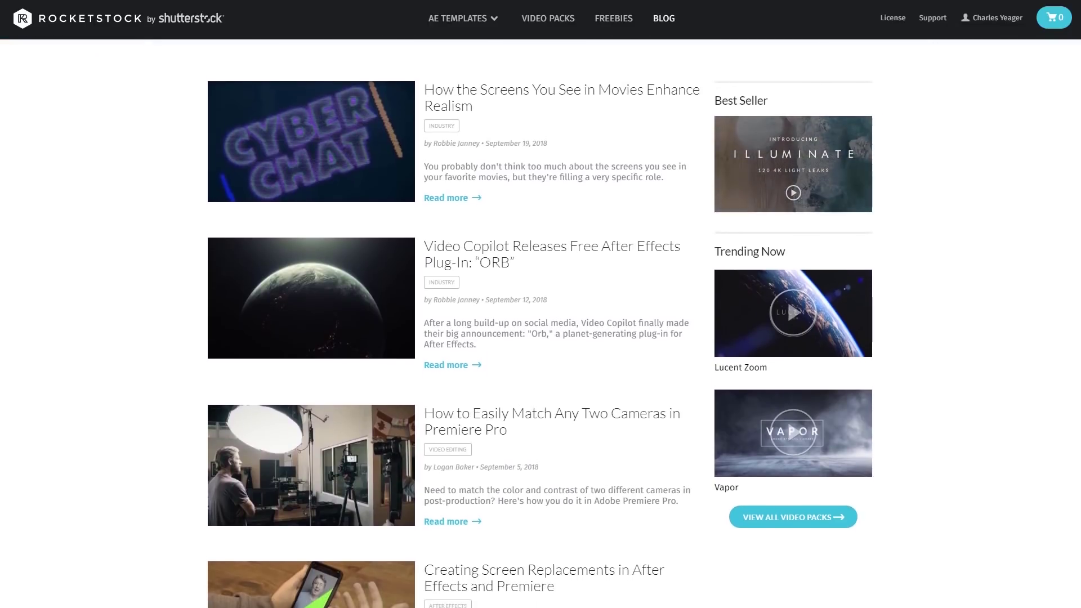